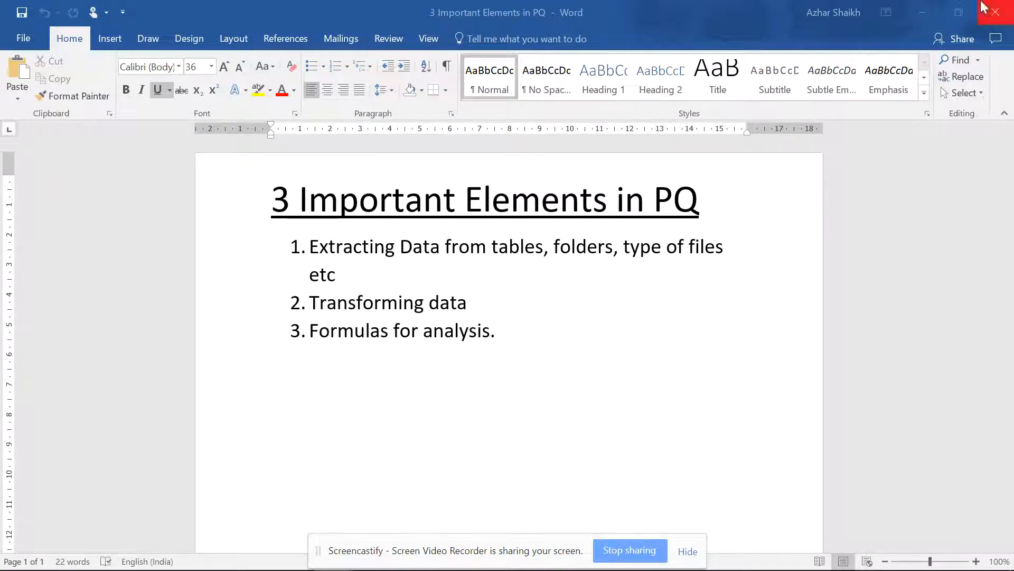
Switch to the Excel workbook and select the first TR number's entries and their amounts in D2:D10 to check the sum.
click(912, 12)
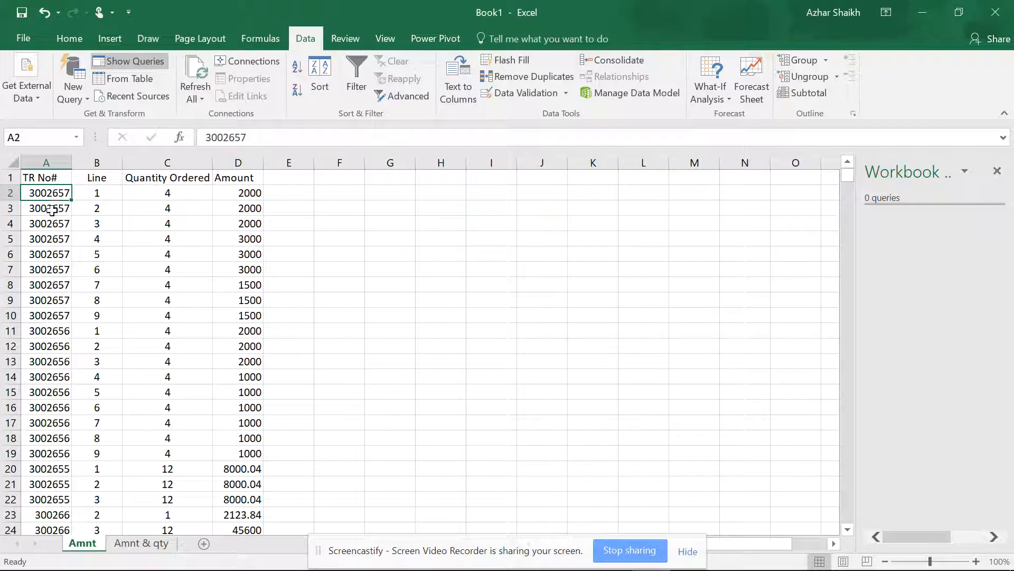
drag(58, 193, 62, 315)
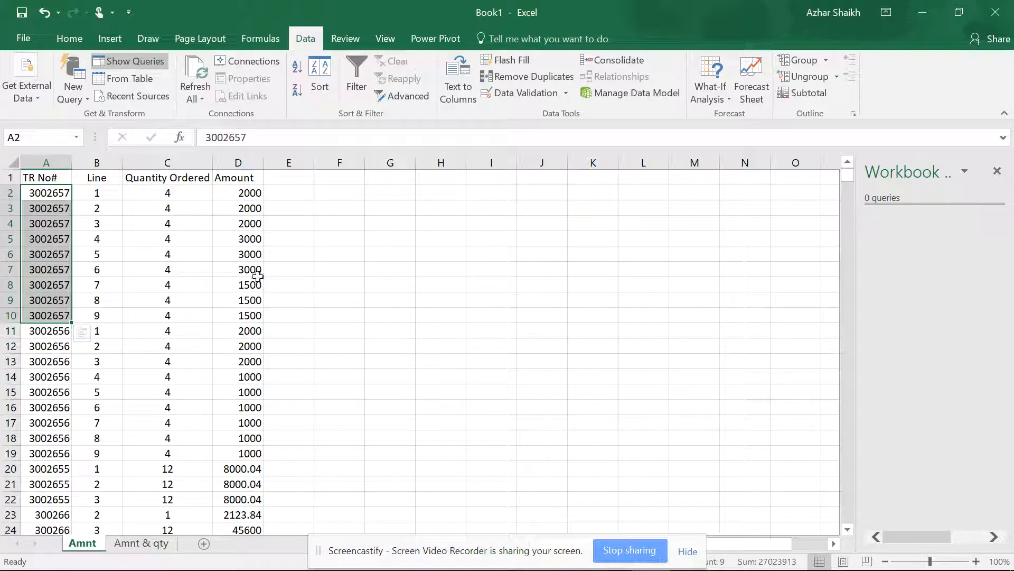
click(255, 193)
drag(255, 193, 253, 300)
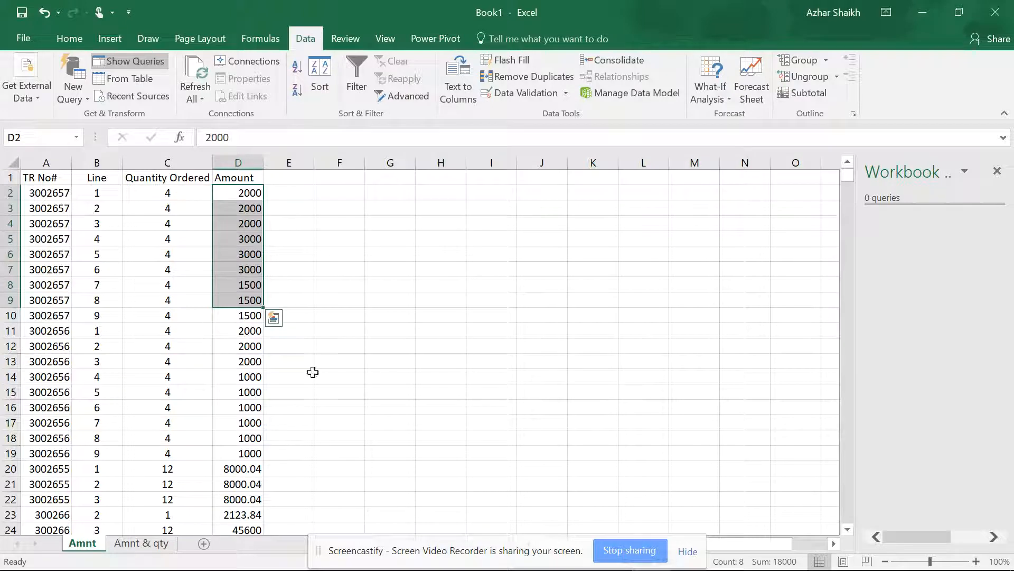
drag(255, 195, 262, 316)
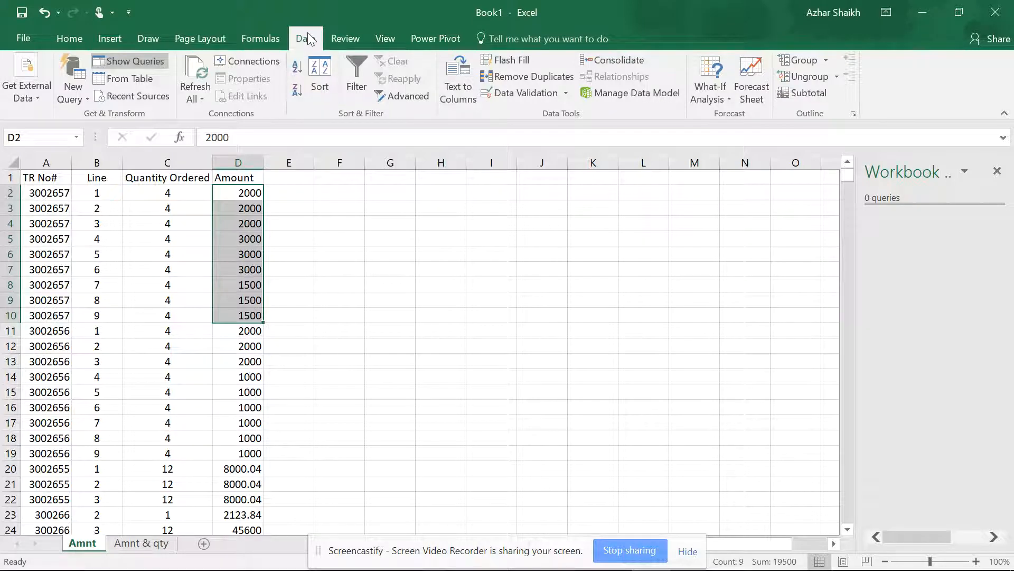
Add subtotals to the Amnt sheet that sum the Amount column at each change in TR No#.
click(82, 195)
click(51, 198)
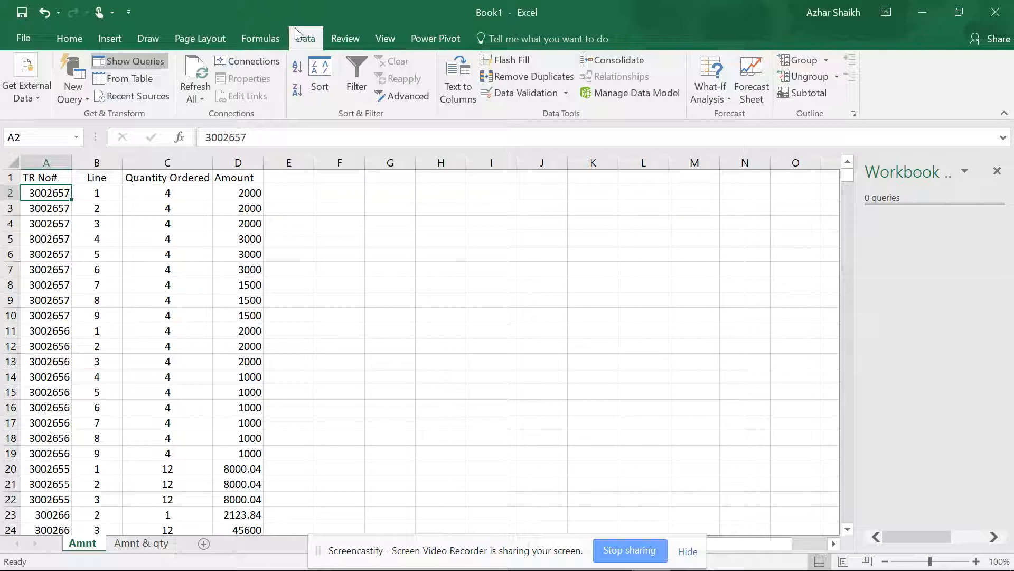
click(807, 93)
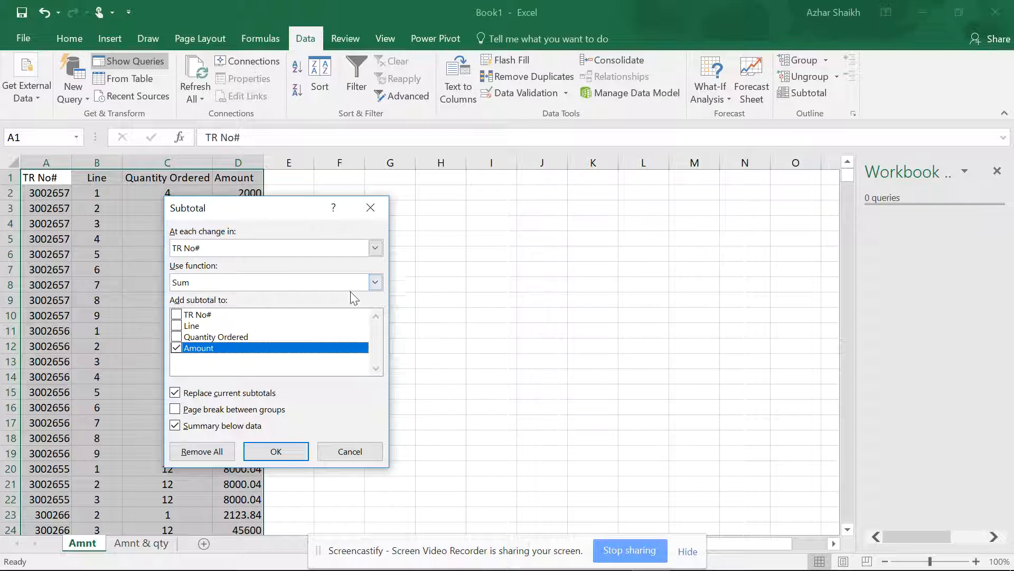
click(376, 282)
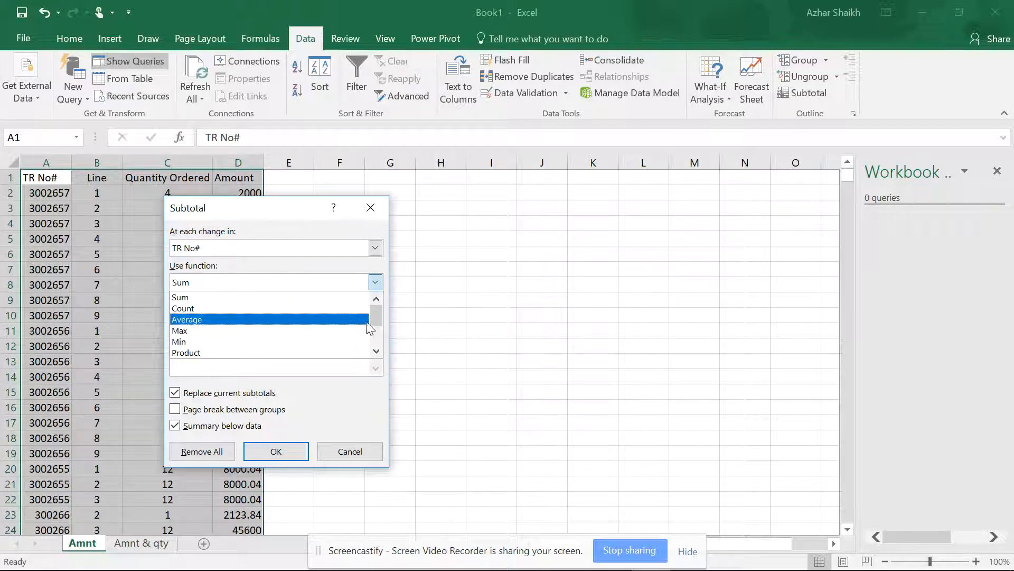
scroll(378, 319, down, 2)
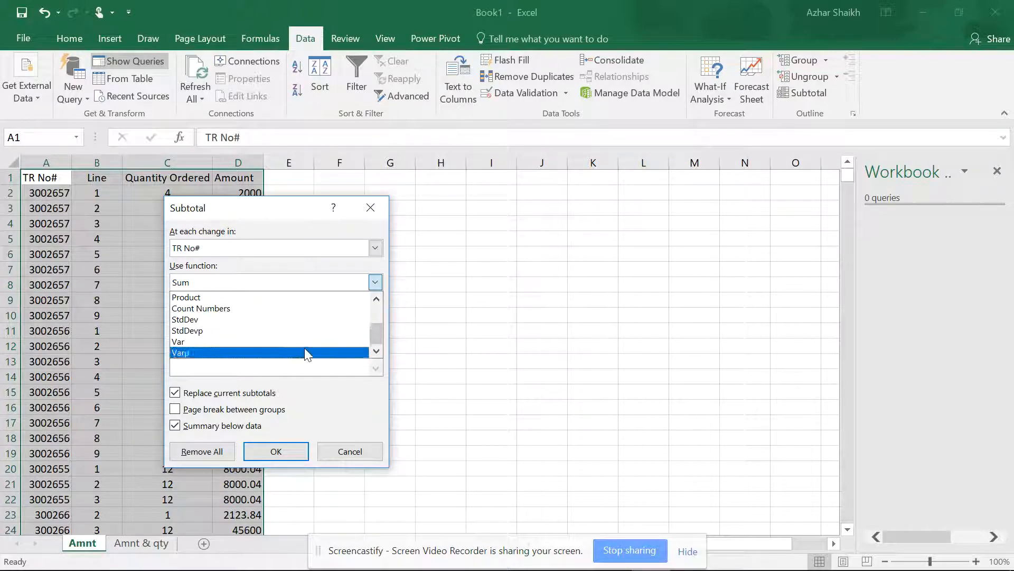
scroll(375, 335, up, 2)
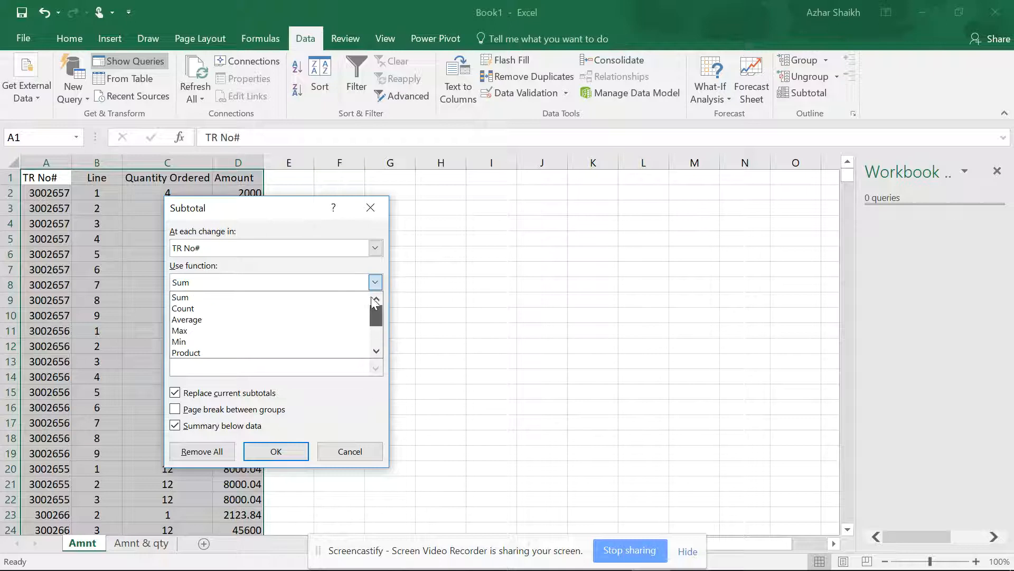
click(238, 299)
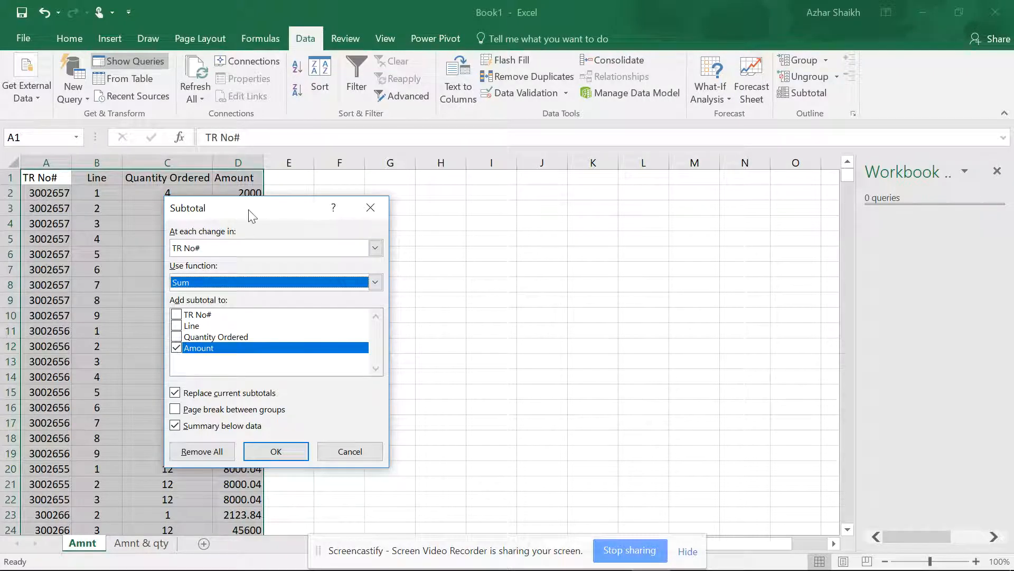
drag(249, 210, 401, 202)
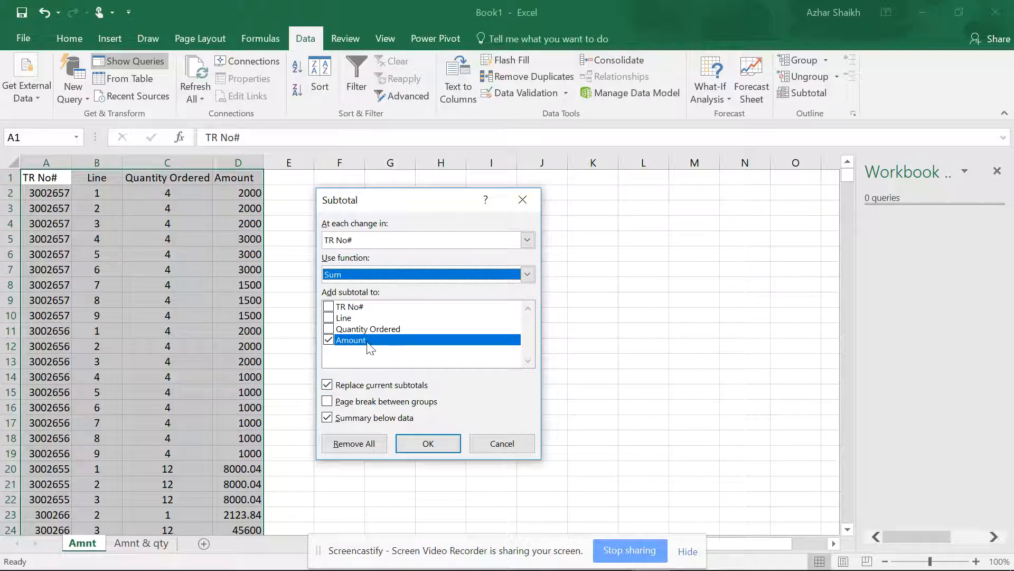
click(427, 444)
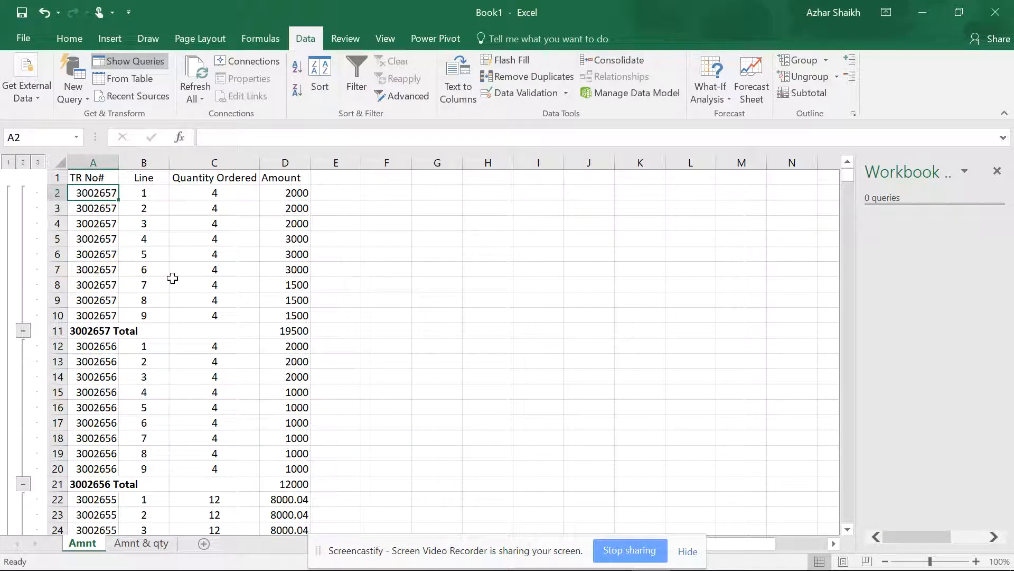
Examine the subtotalled data at outline levels 1, 2 and 3, comparing the grand total, TR number totals and detail rows.
click(23, 163)
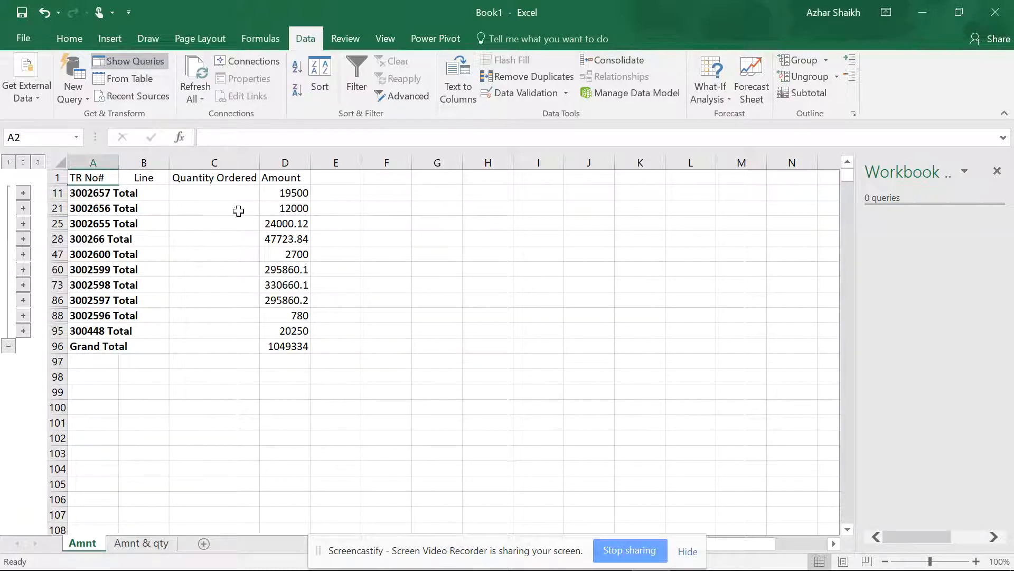
click(37, 162)
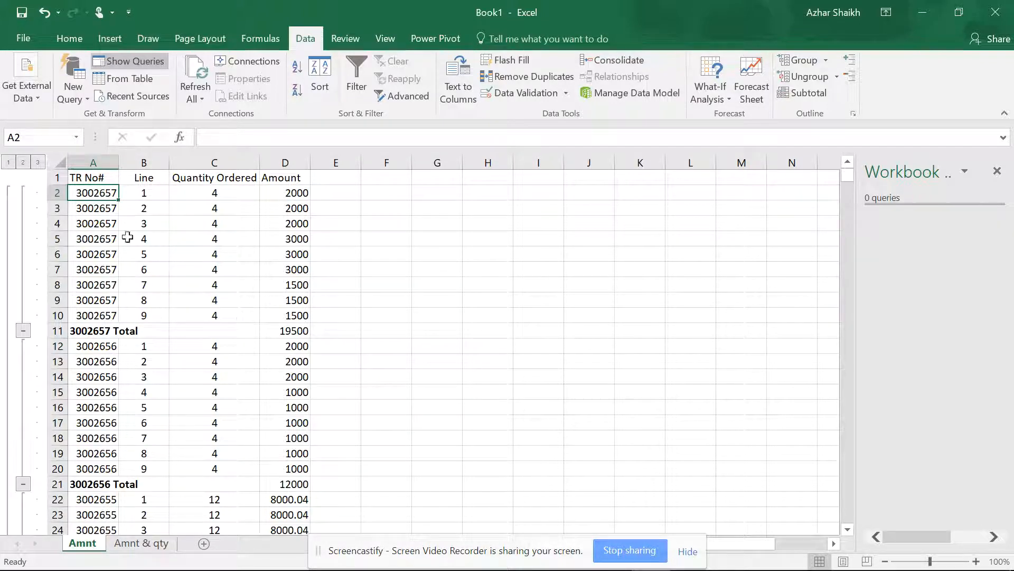
click(12, 162)
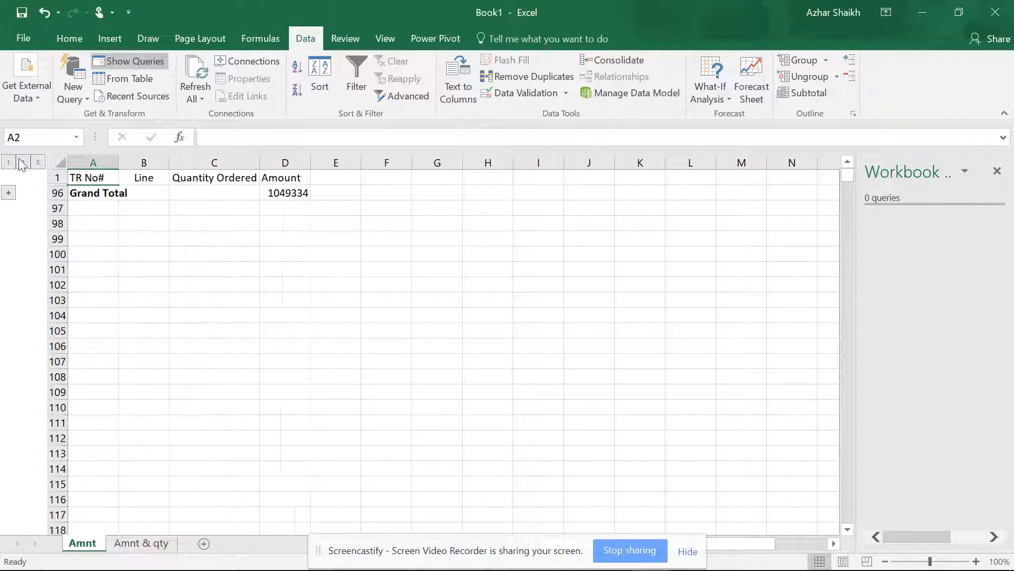
click(23, 162)
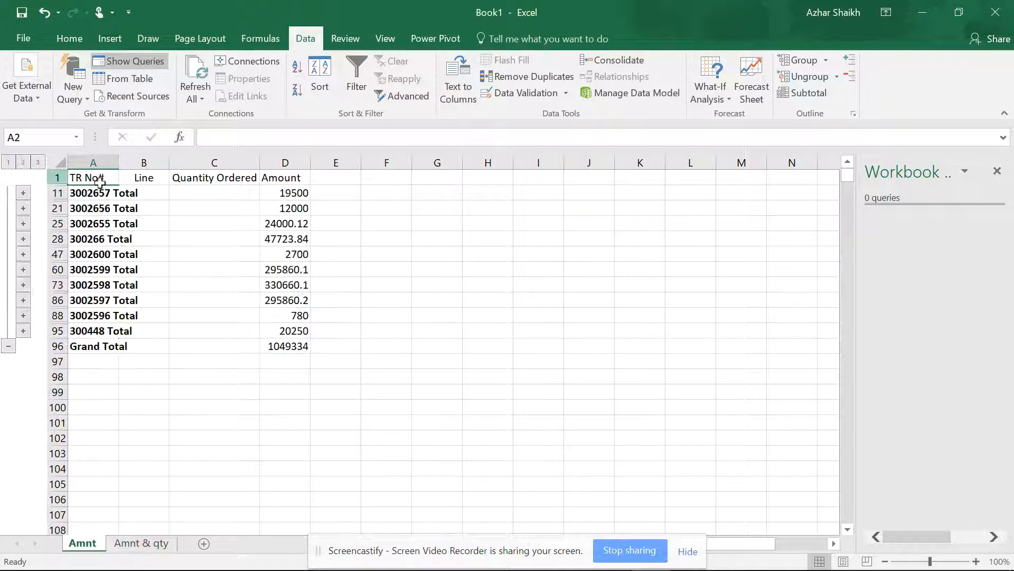
click(38, 162)
scroll(114, 217, down, 7)
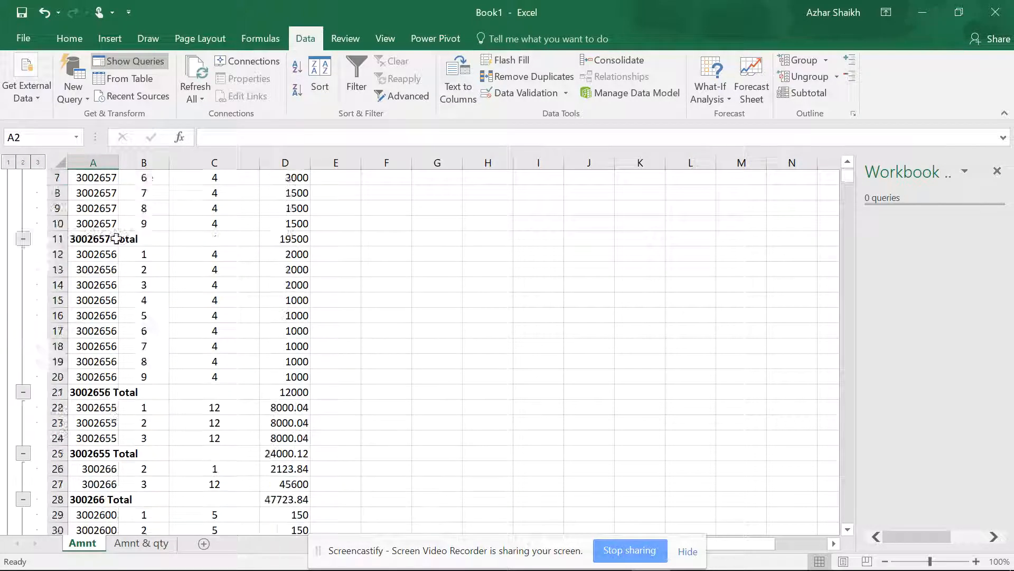
scroll(121, 259, up, 7)
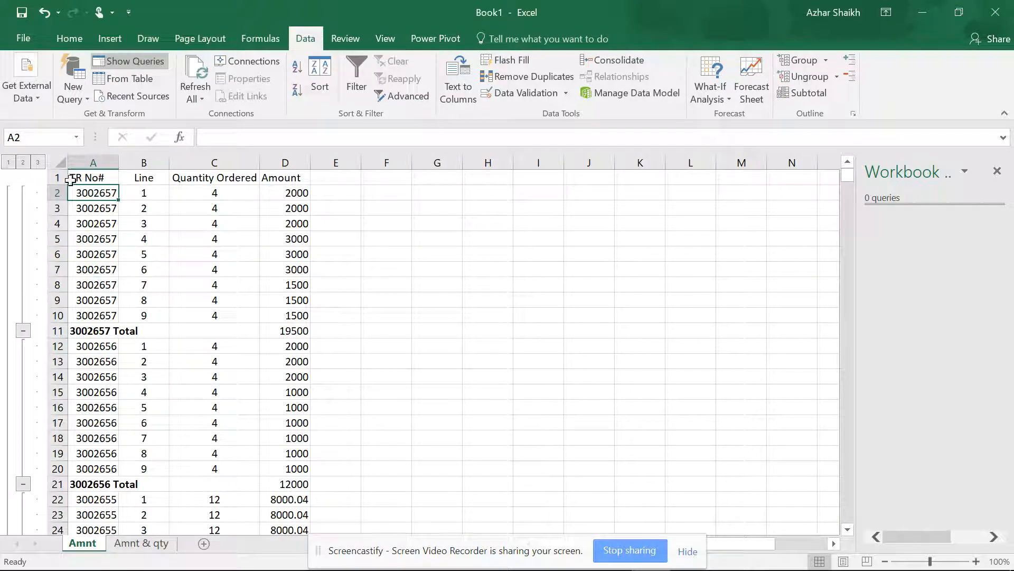
click(23, 163)
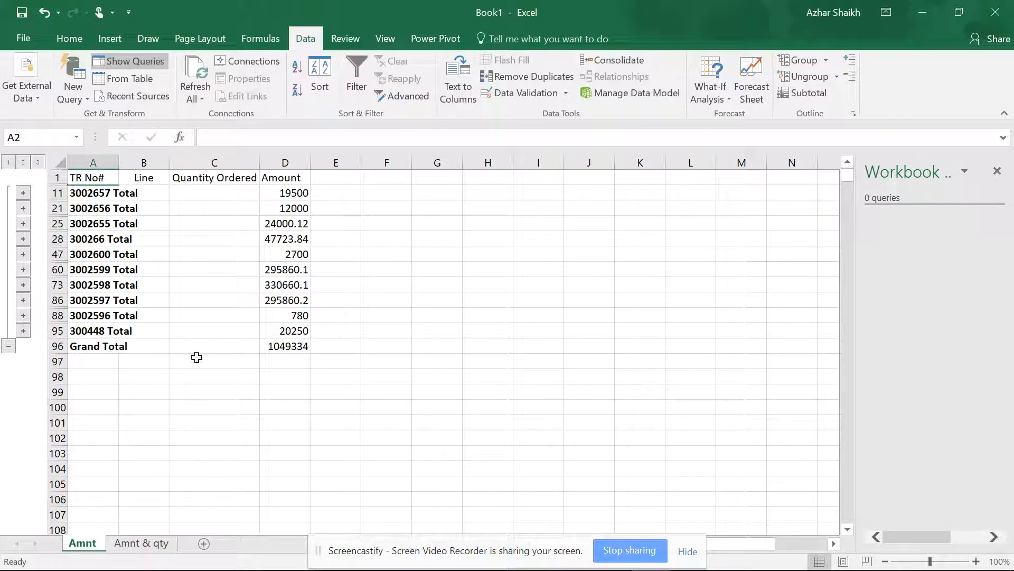
click(37, 162)
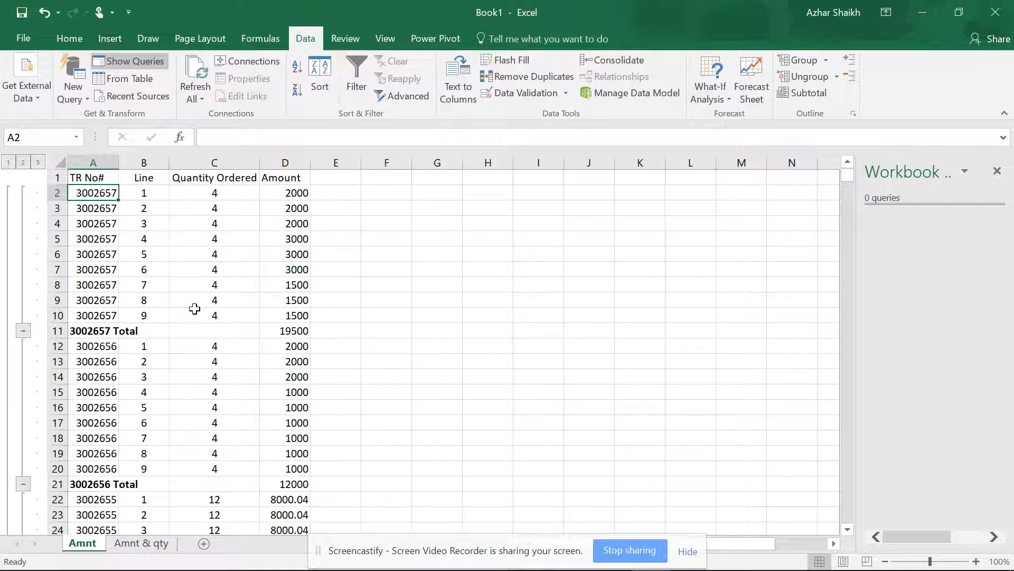
scroll(194, 308, down, 2)
scroll(195, 309, down, 1)
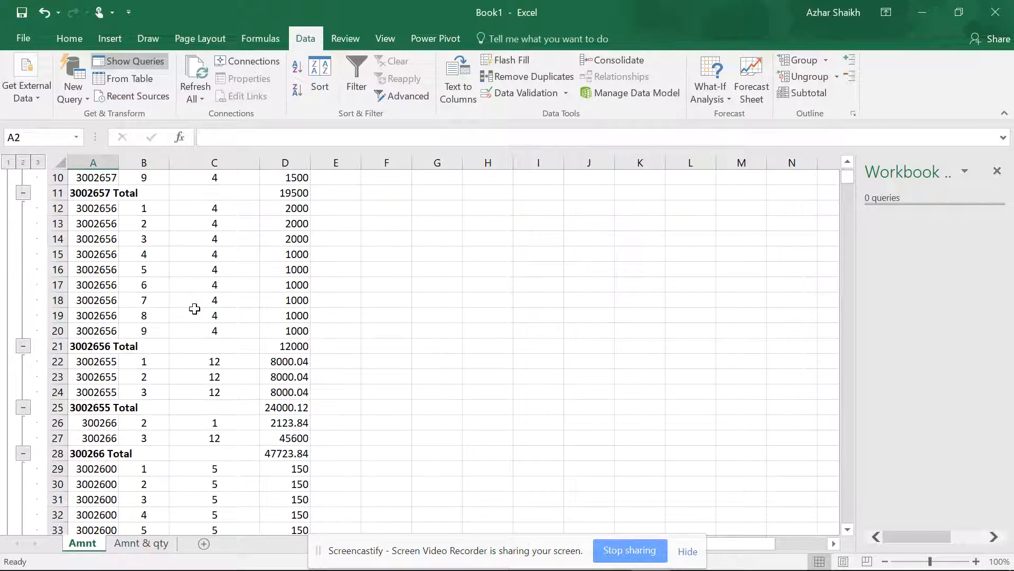
scroll(194, 309, down, 1)
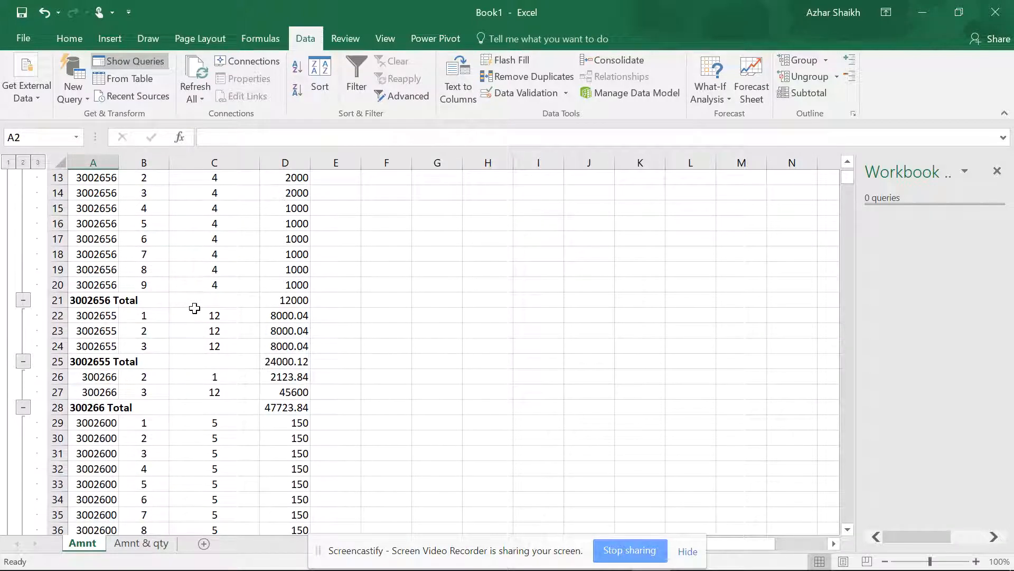
scroll(192, 310, up, 4)
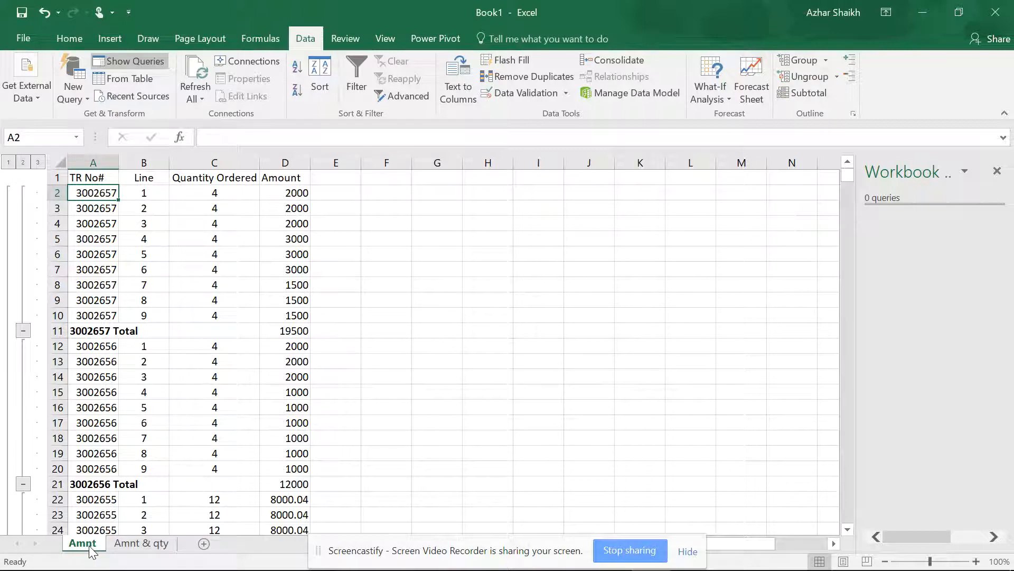
On the Amnt & qty sheet, create a table with headers from A1:D85 and load it into the Query Editor.
click(130, 544)
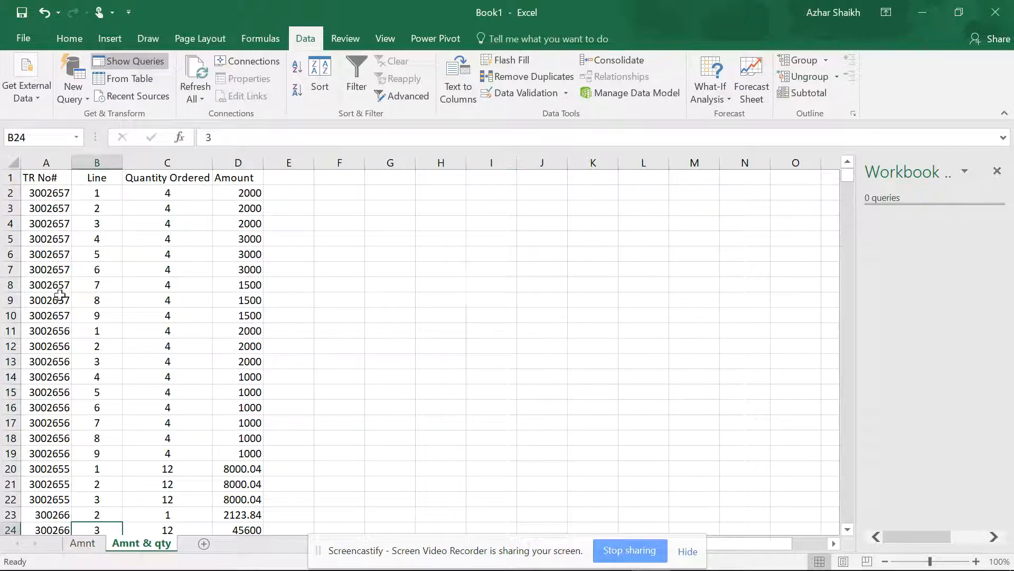
click(81, 543)
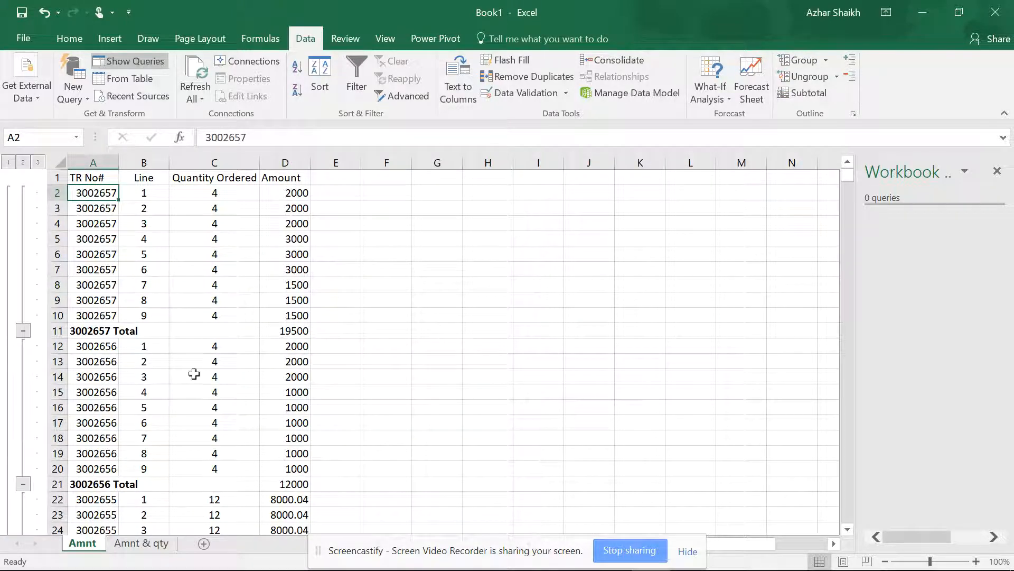
click(141, 543)
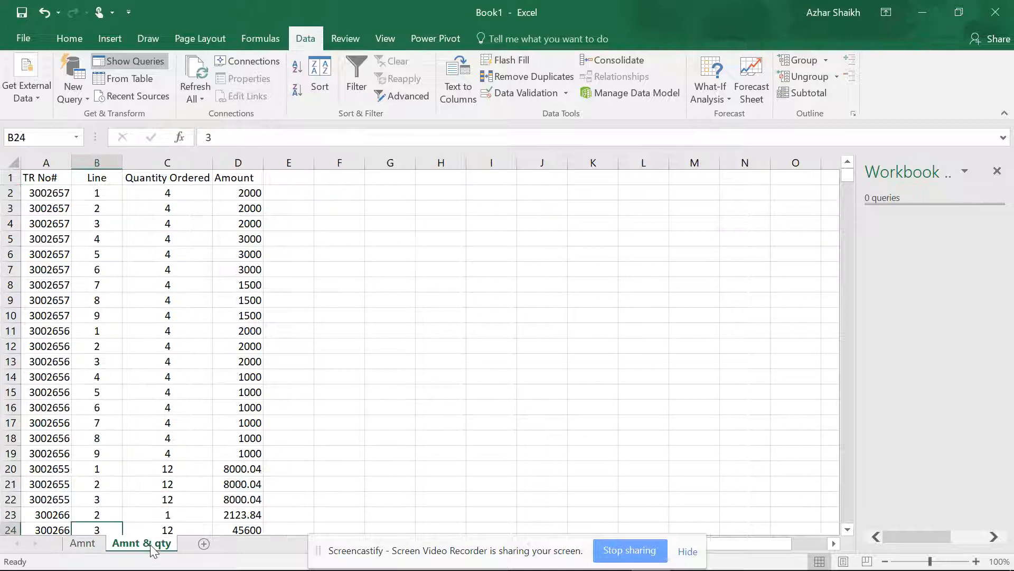
click(101, 298)
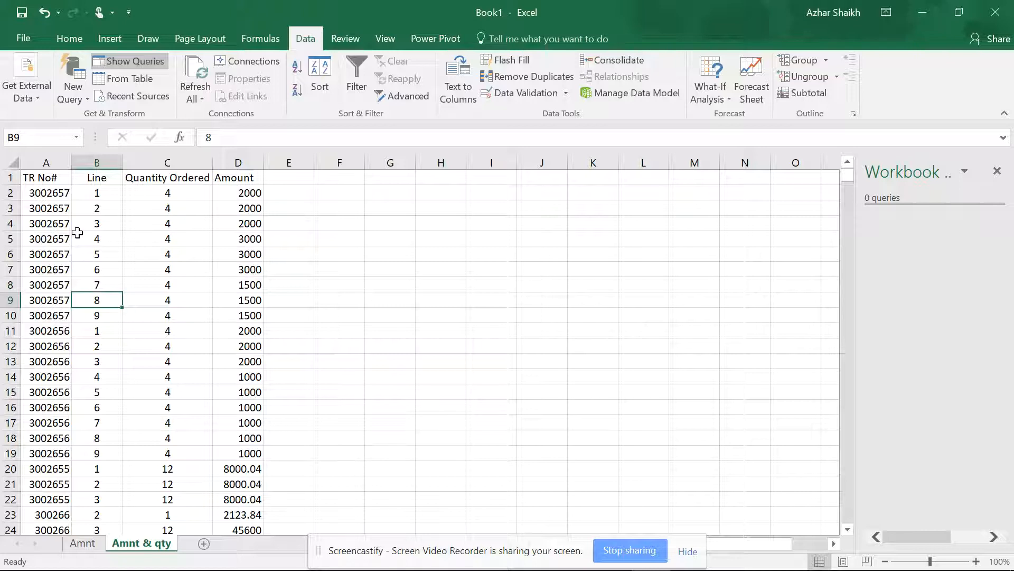
click(59, 236)
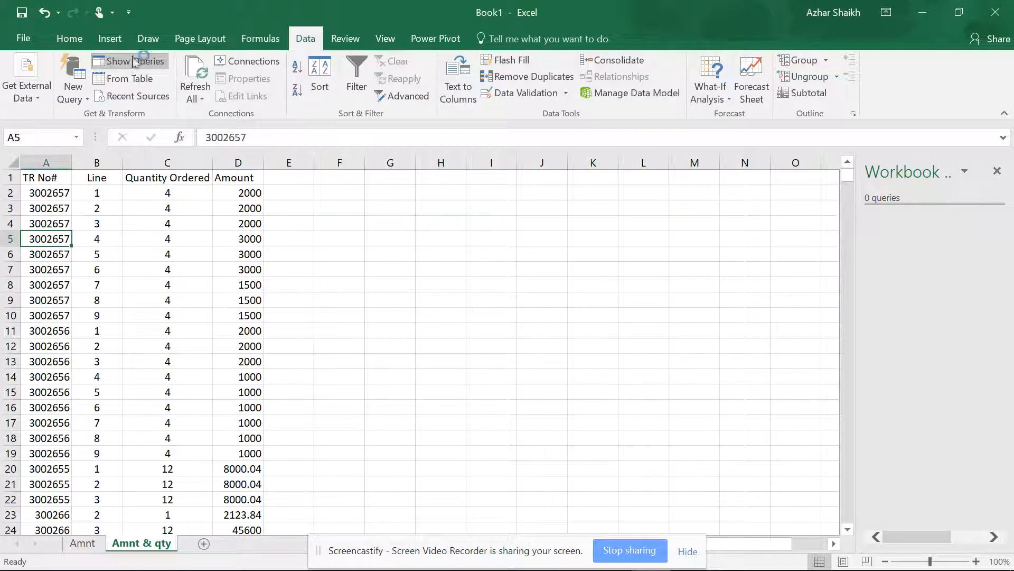
click(136, 77)
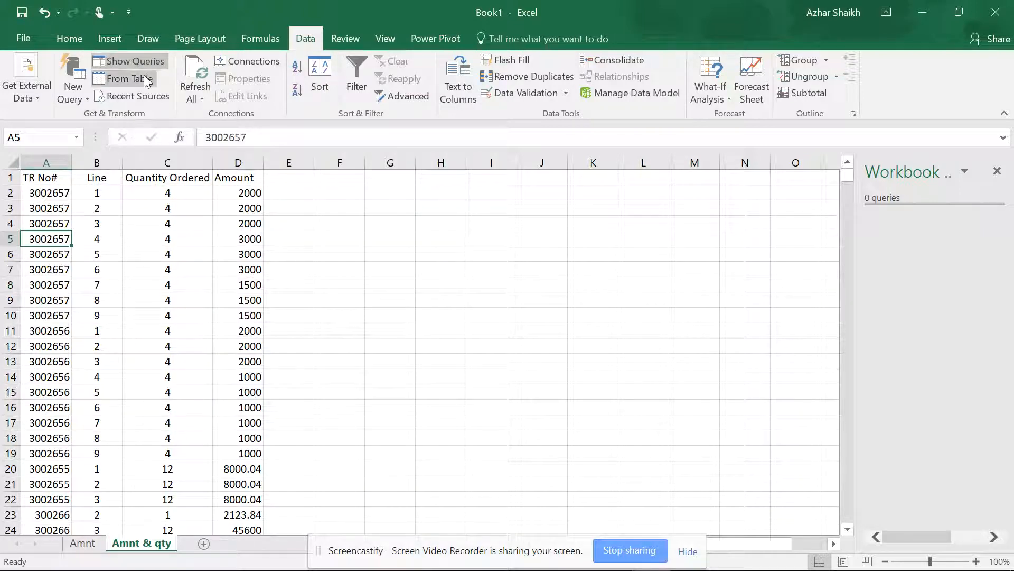
click(137, 78)
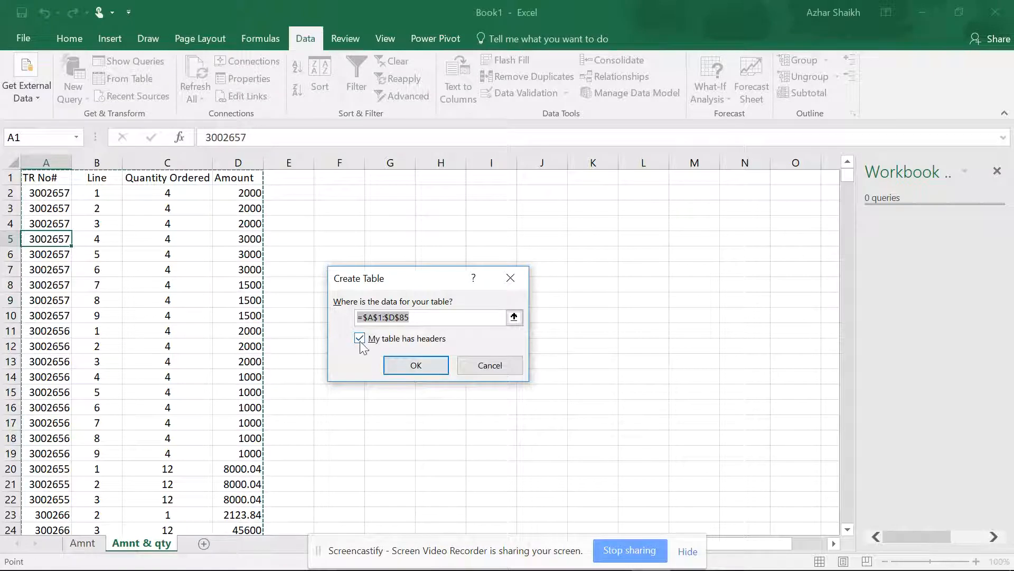
click(416, 365)
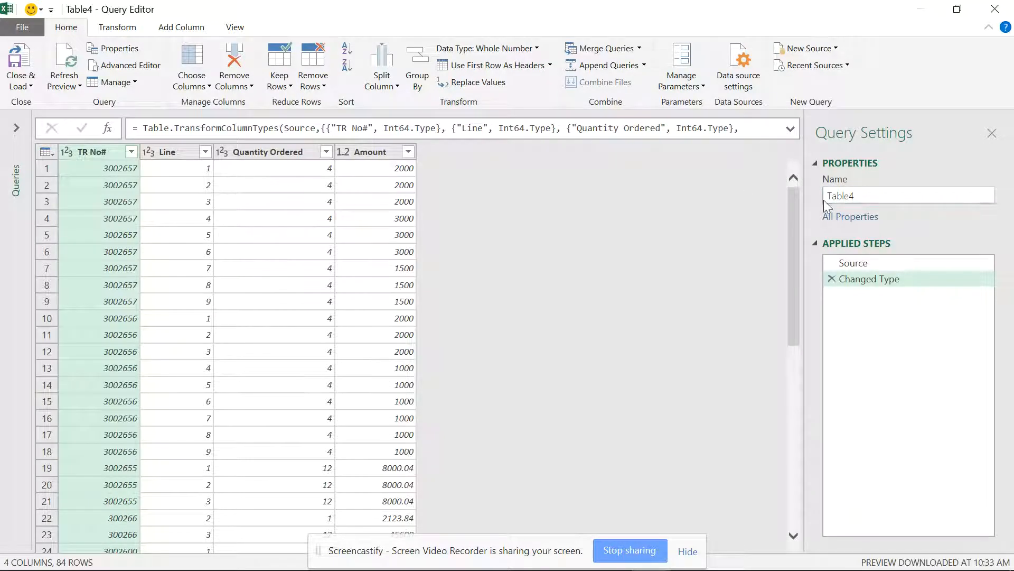
Rename the query as Amount TTL.
drag(867, 194, 821, 201)
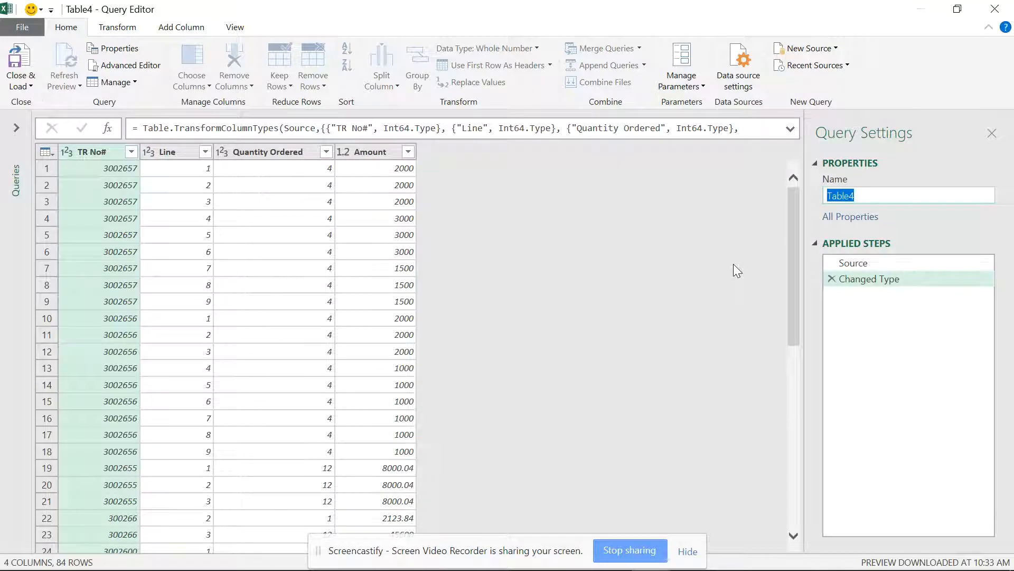
text(Amount TTL)
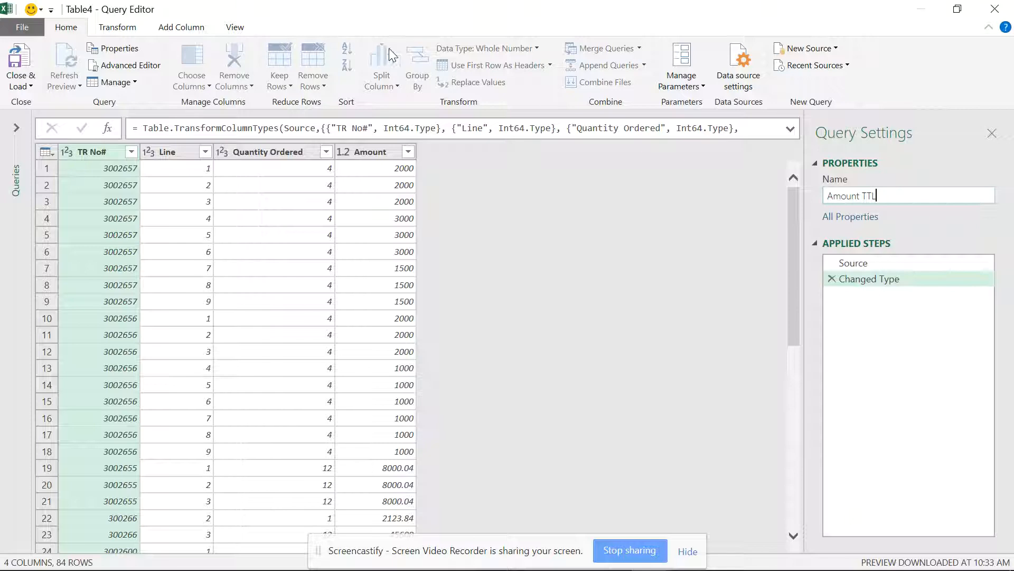
key(Return)
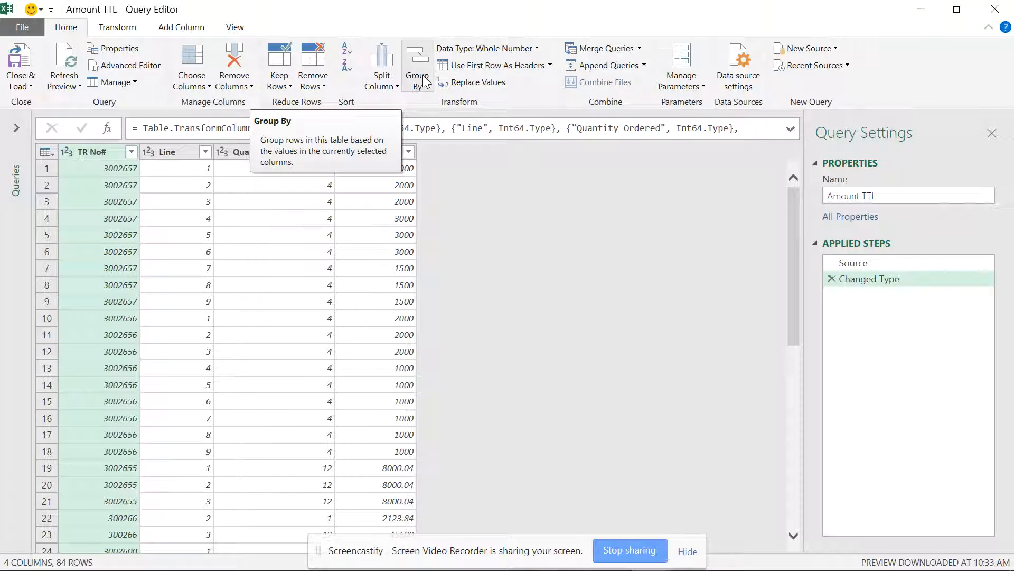
Start a basic Group By on the TR No# column.
click(125, 31)
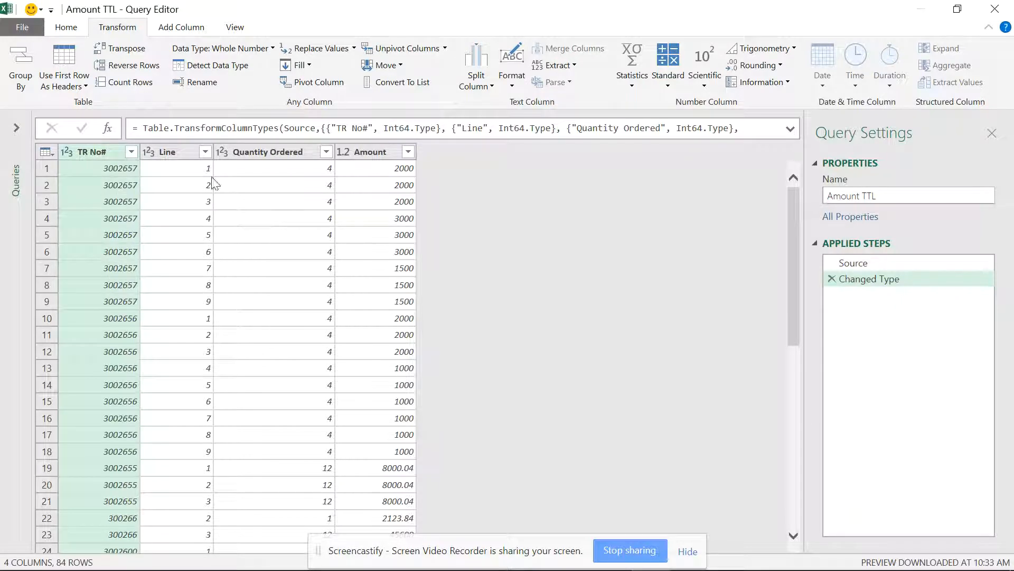
click(168, 152)
click(249, 153)
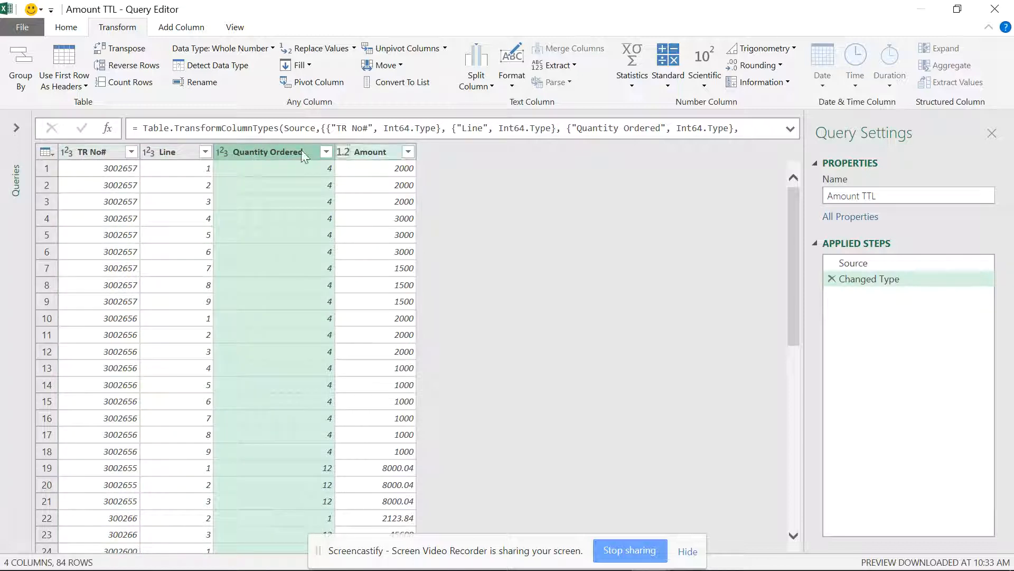
click(105, 153)
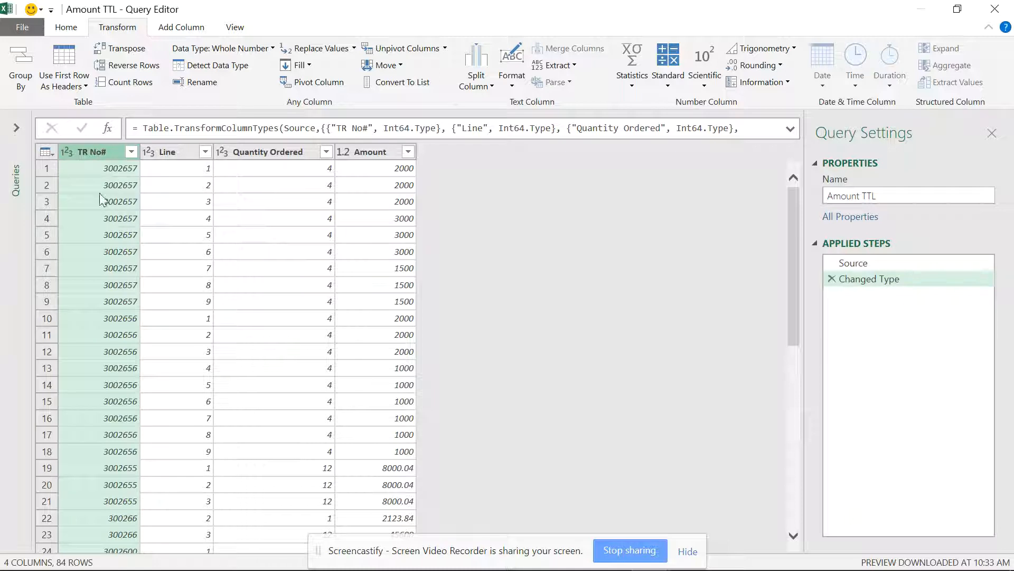
click(20, 83)
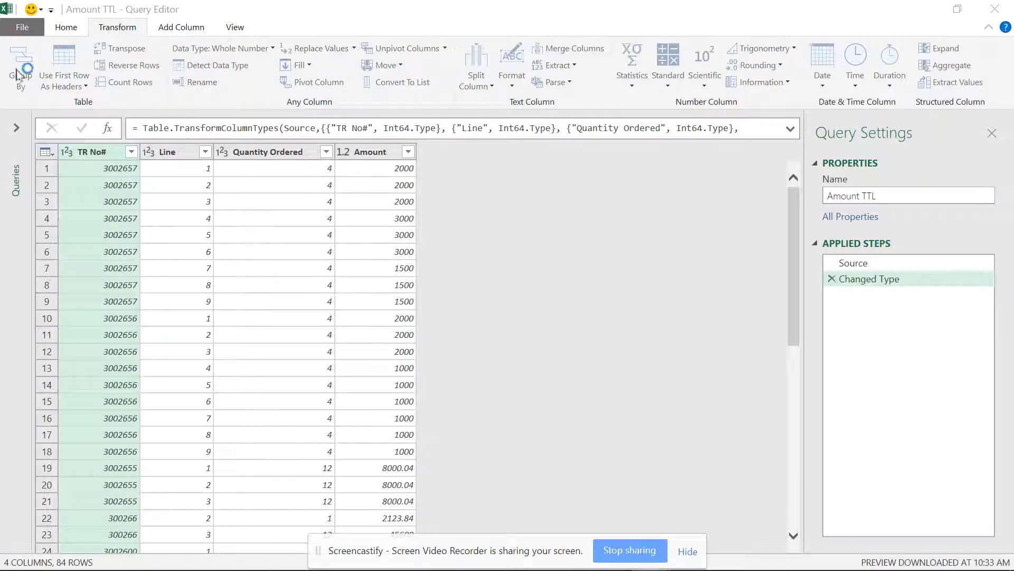
drag(401, 205, 439, 144)
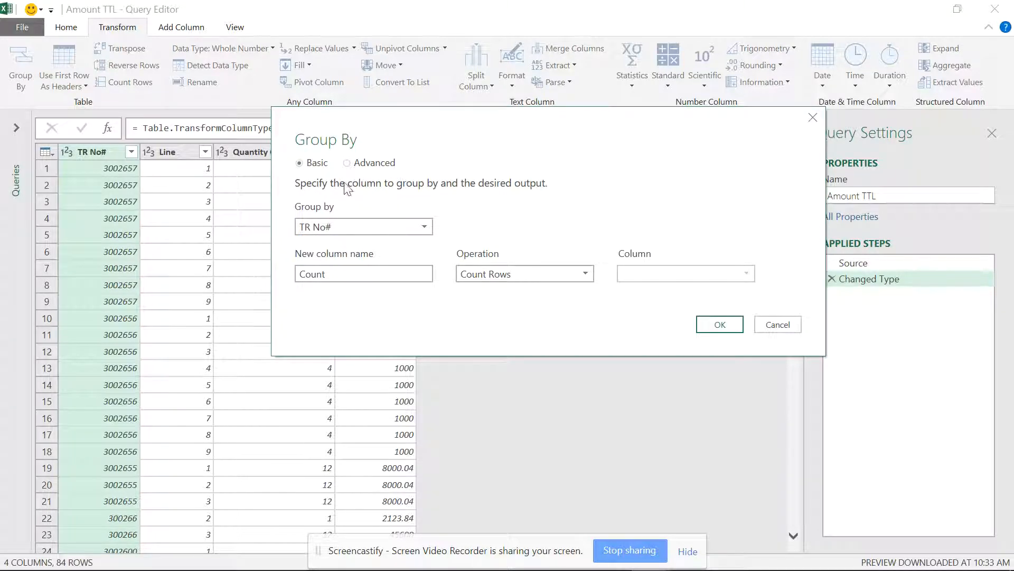
click(359, 164)
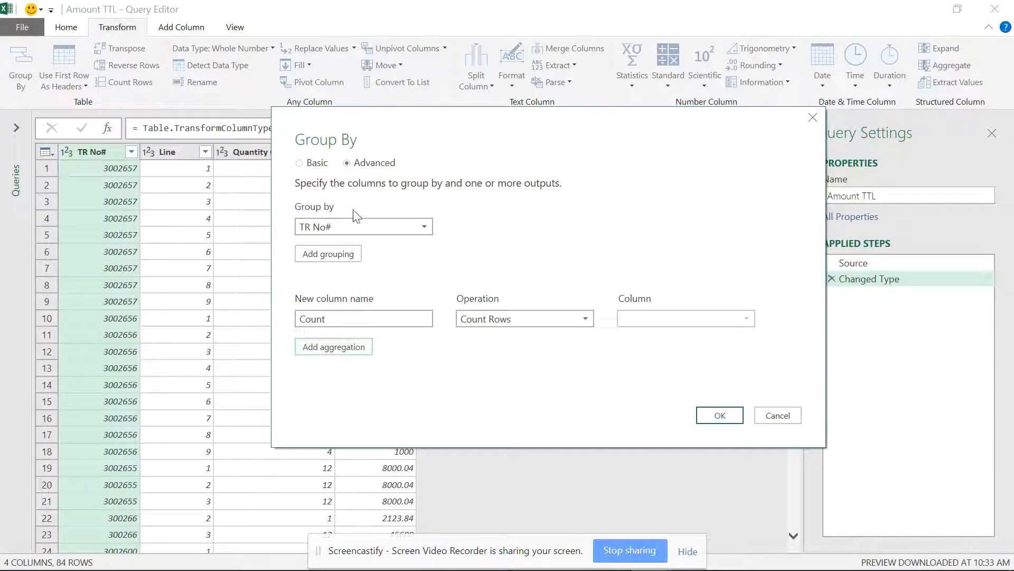
click(317, 164)
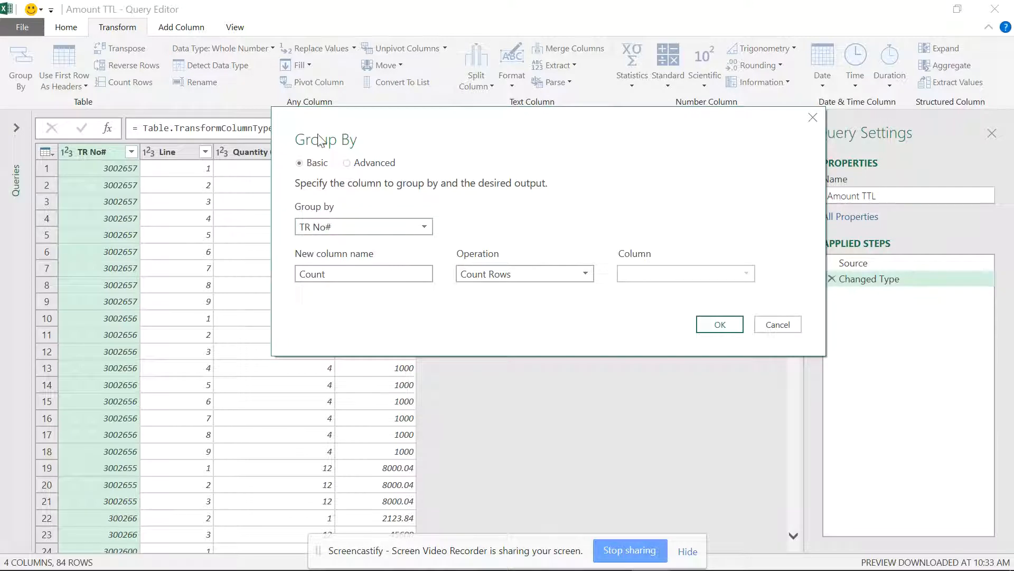
drag(403, 139, 574, 174)
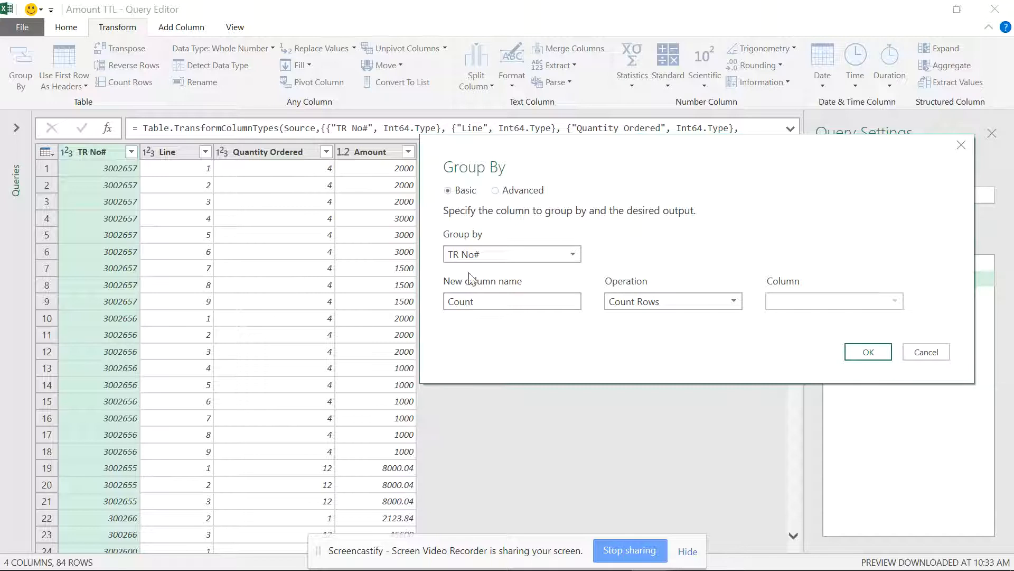
Group the rows with a new column named Ttl Amount that sums the Amount column.
double_click(474, 301)
text(Ttl Amo)
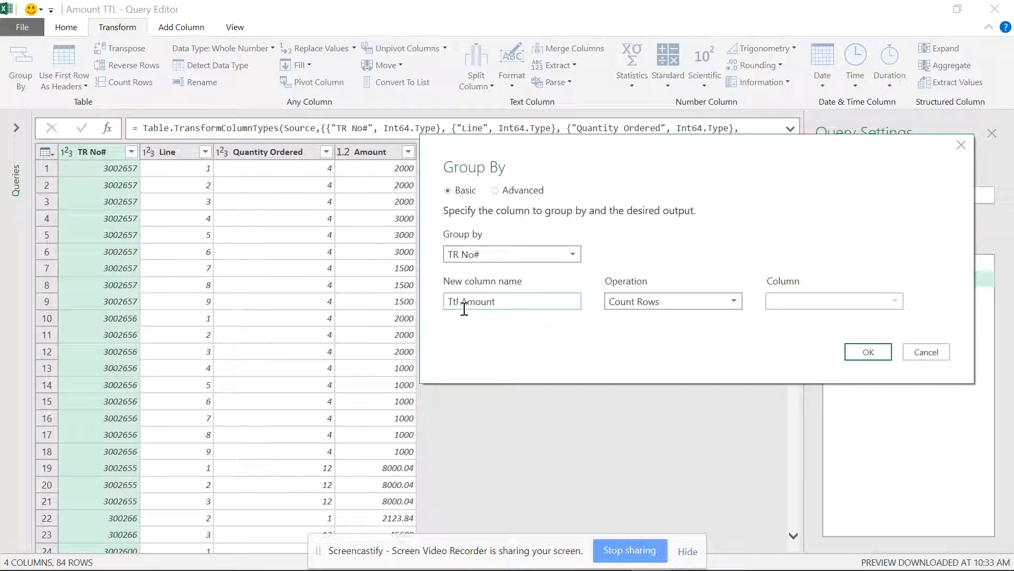
click(688, 309)
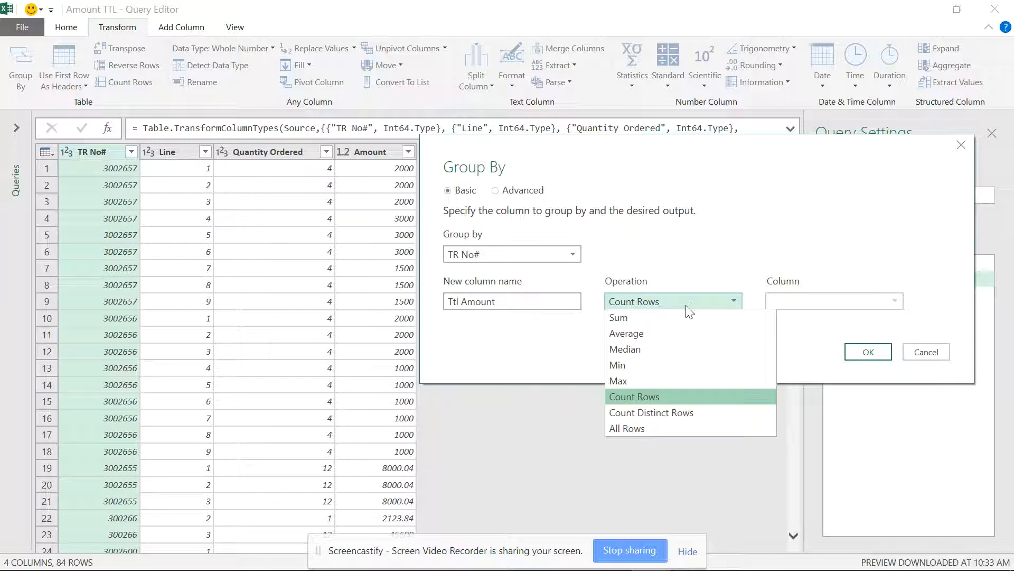
click(649, 317)
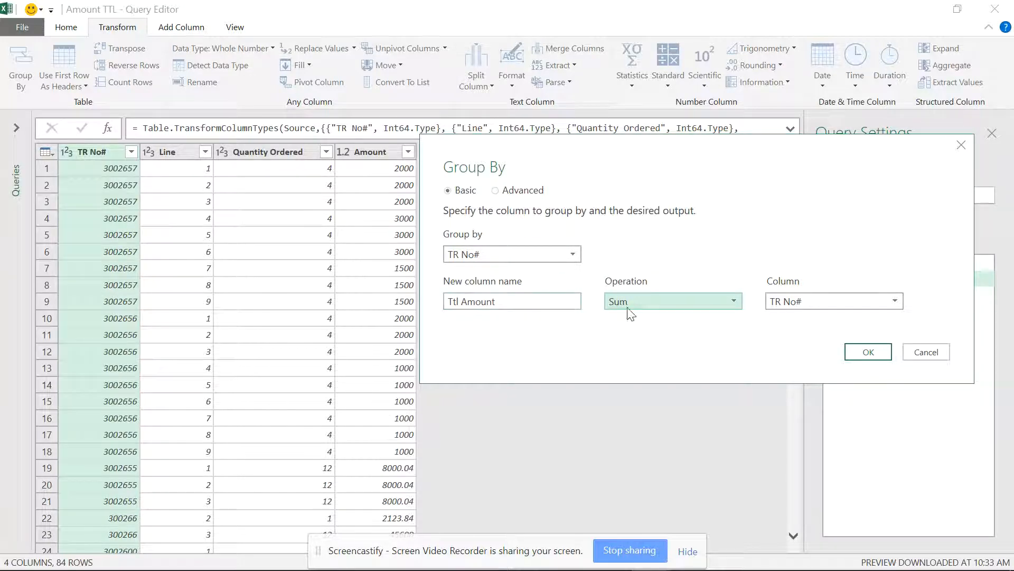
click(692, 300)
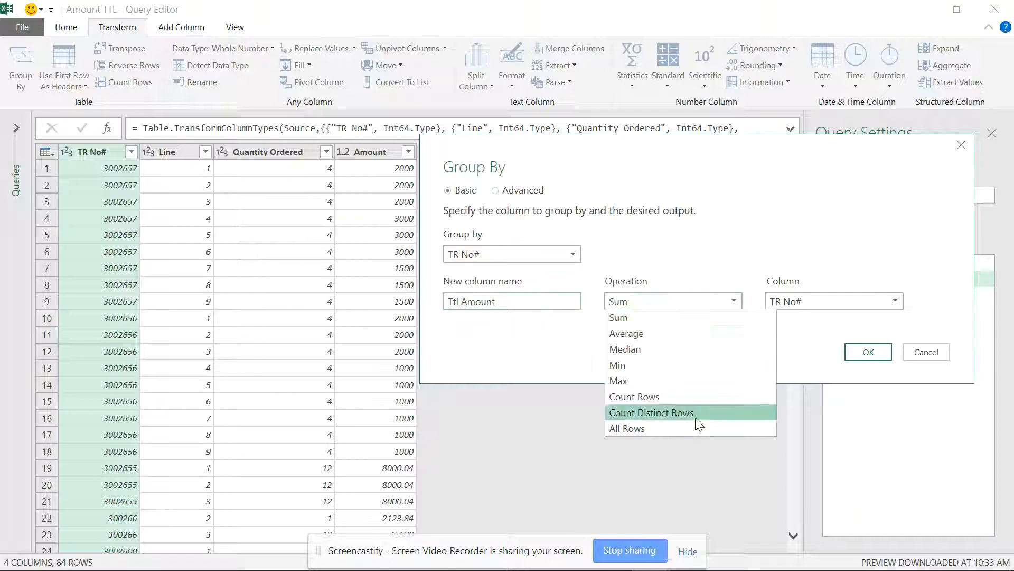
click(662, 303)
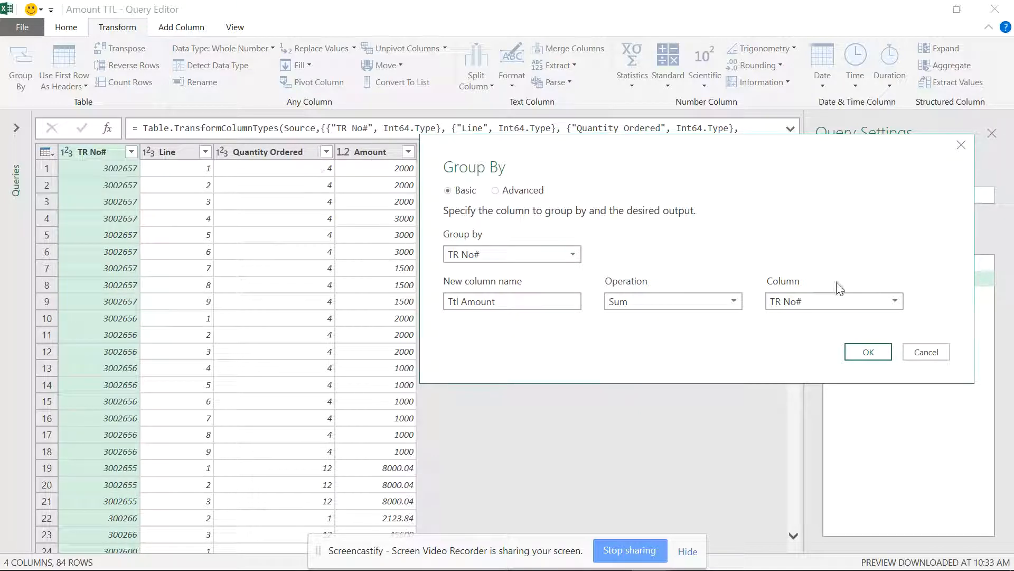
click(895, 303)
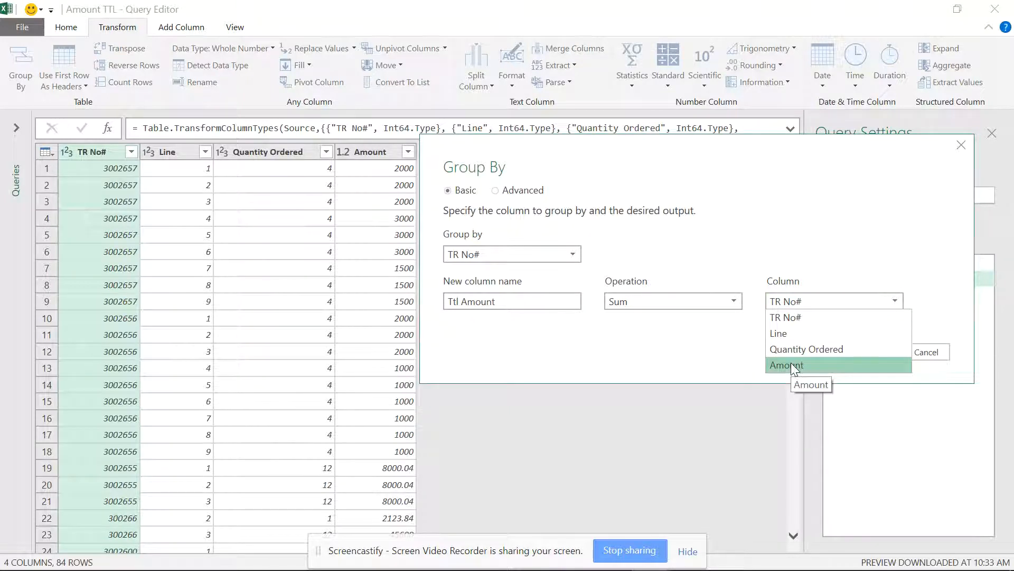
click(893, 301)
click(890, 300)
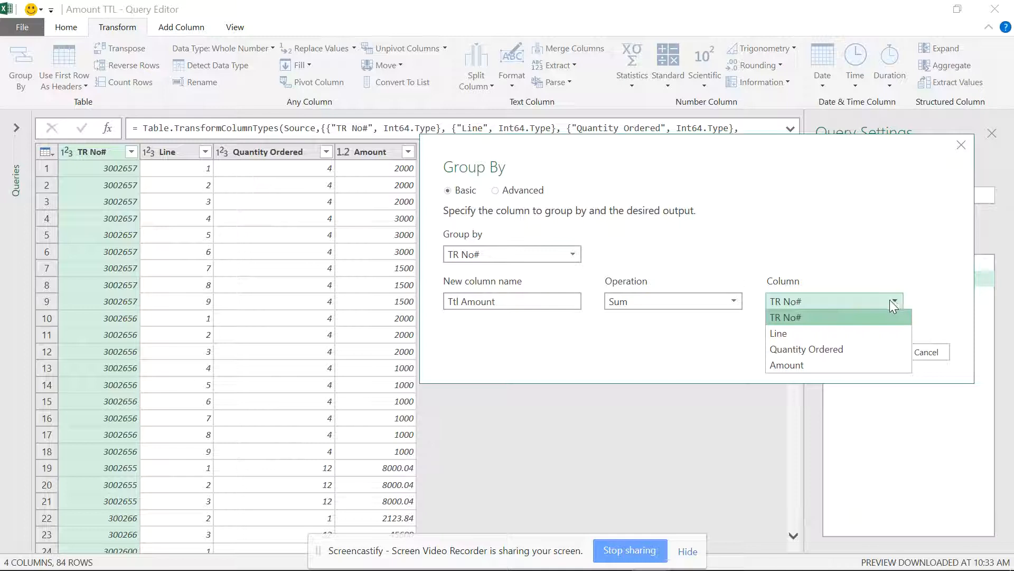
click(799, 364)
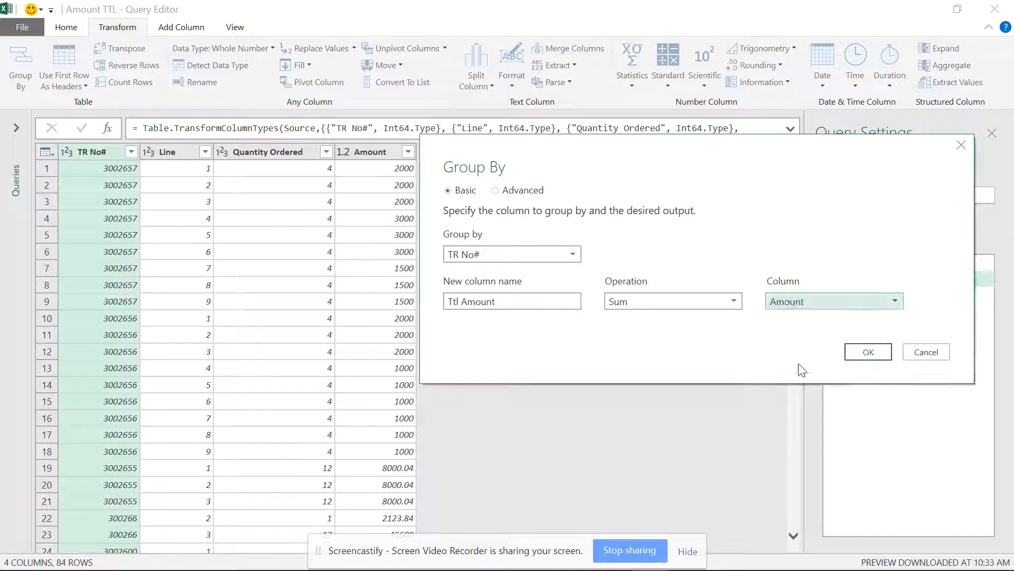
click(860, 359)
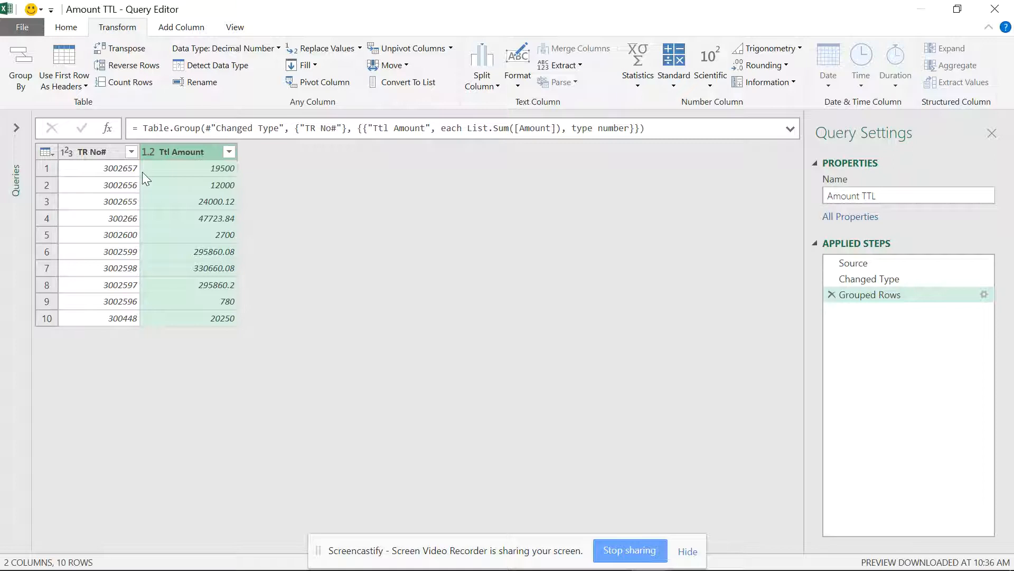
Change the Grouped Rows step to advanced grouping and add an aggregation named All that uses the All Rows operation.
click(985, 295)
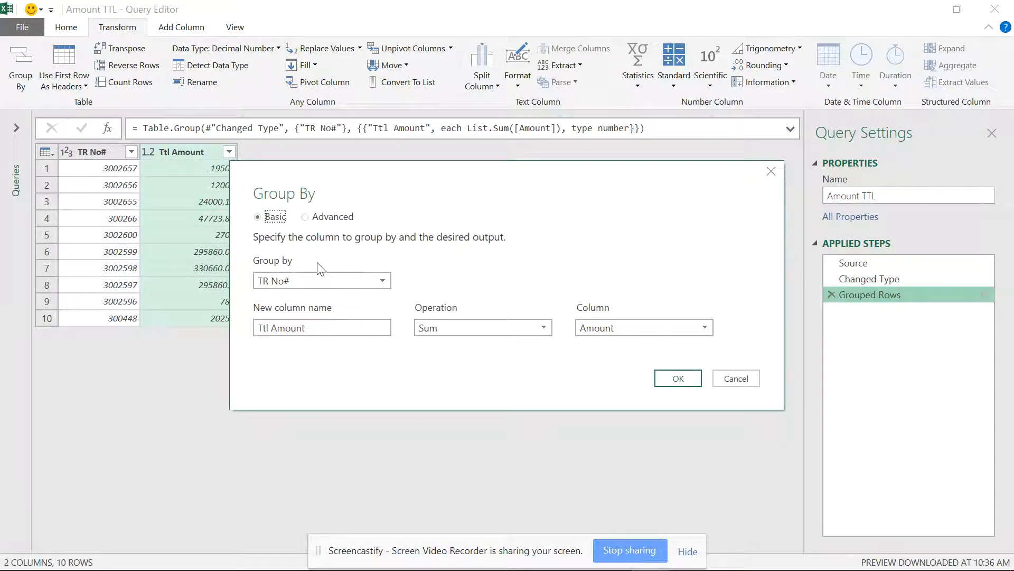
click(328, 218)
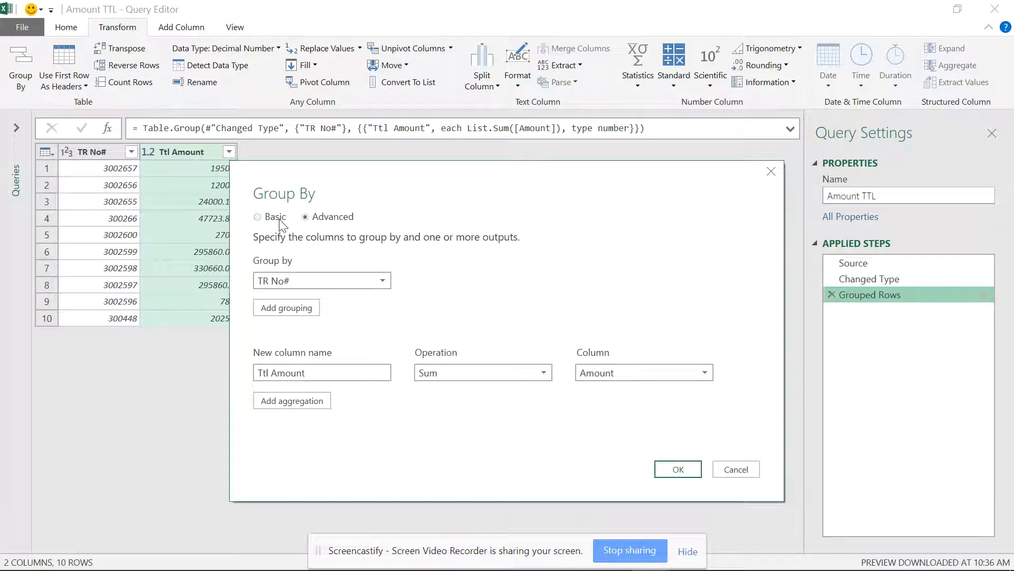
click(312, 403)
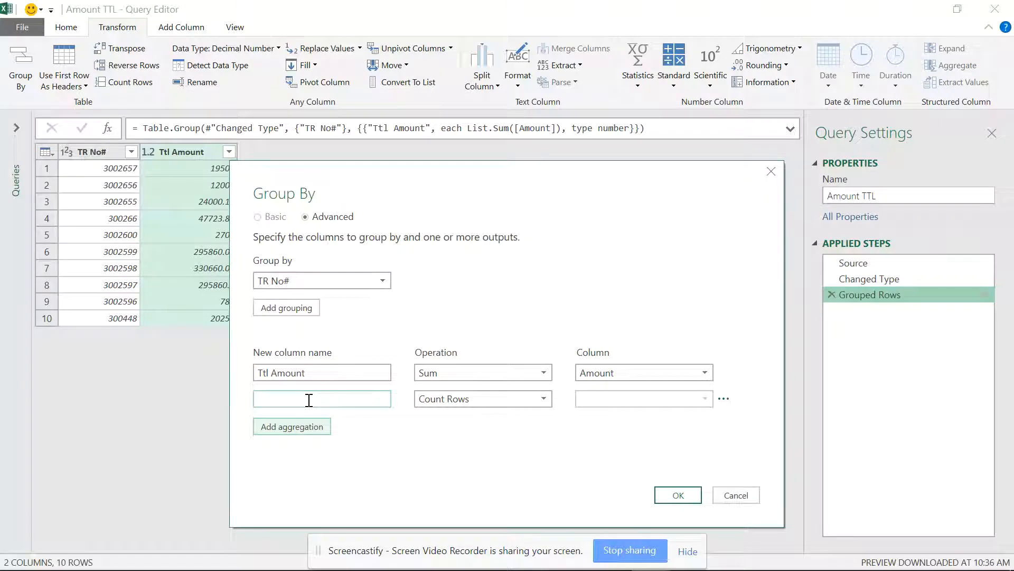
click(310, 400)
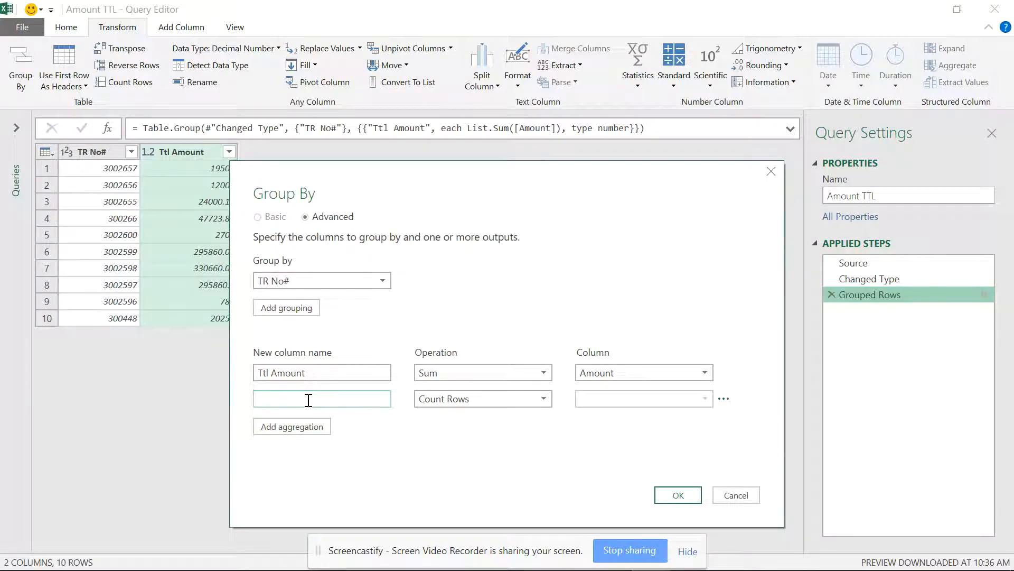
text(All)
click(529, 400)
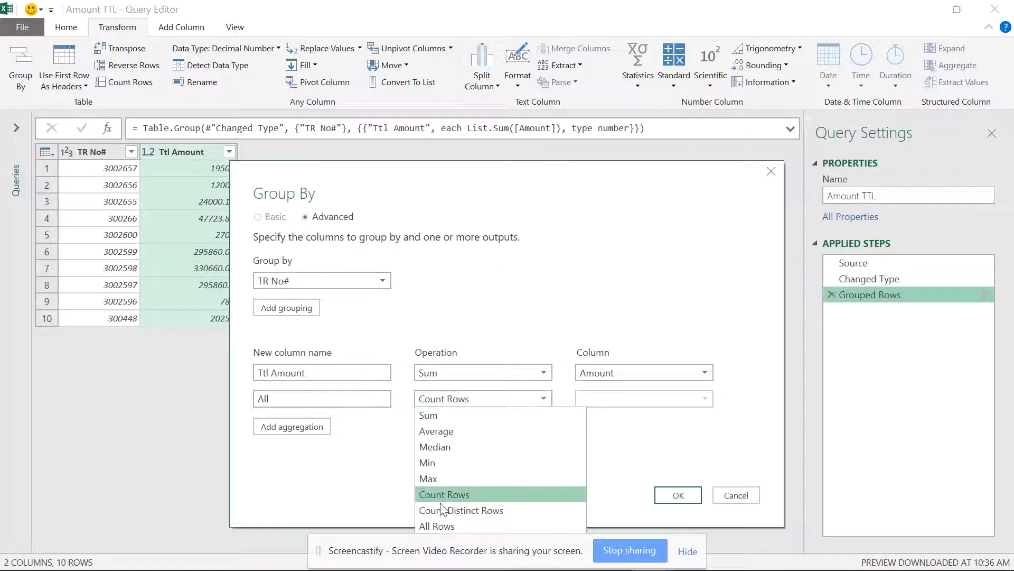
click(434, 523)
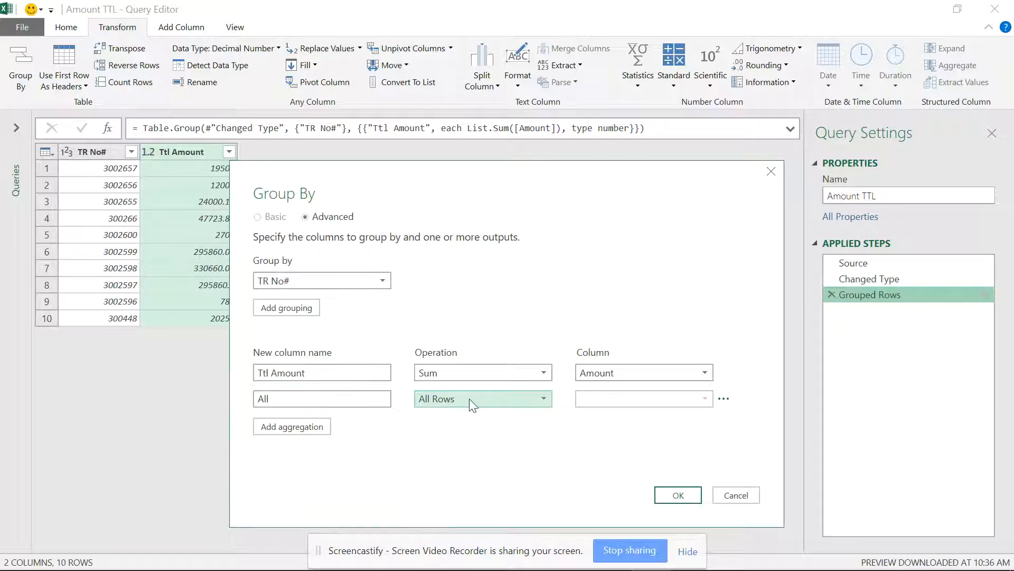
click(534, 396)
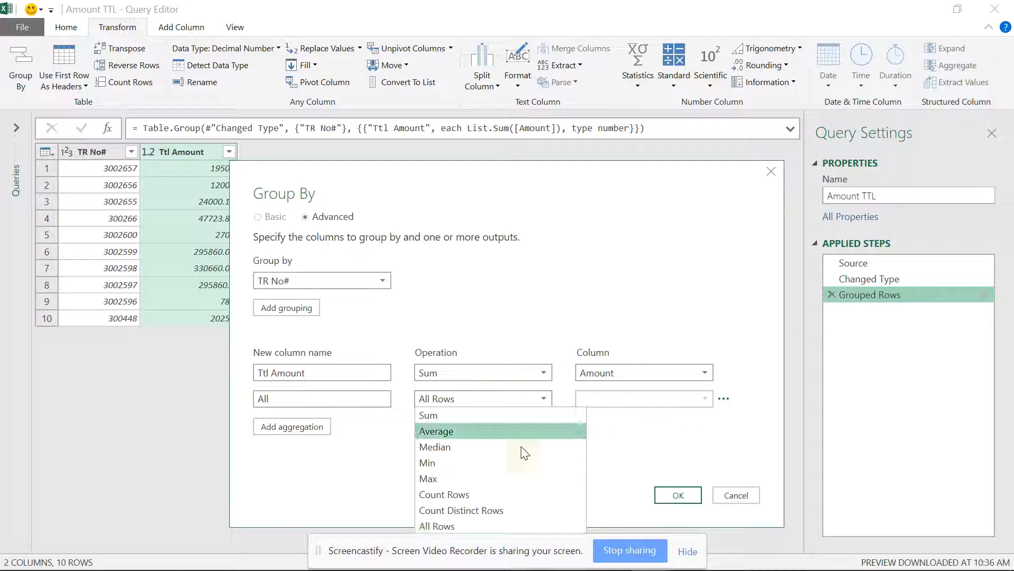
click(515, 394)
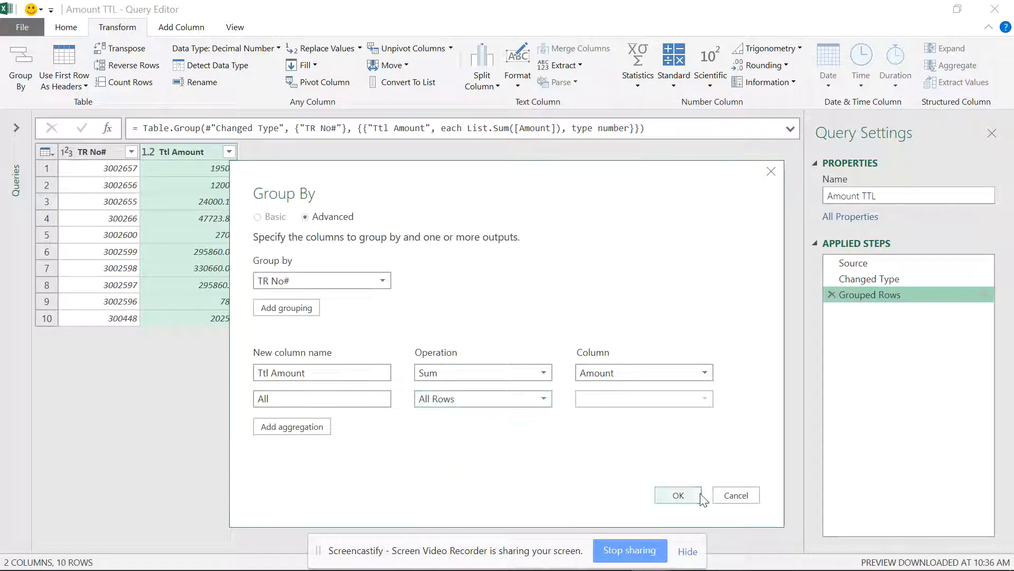
click(678, 495)
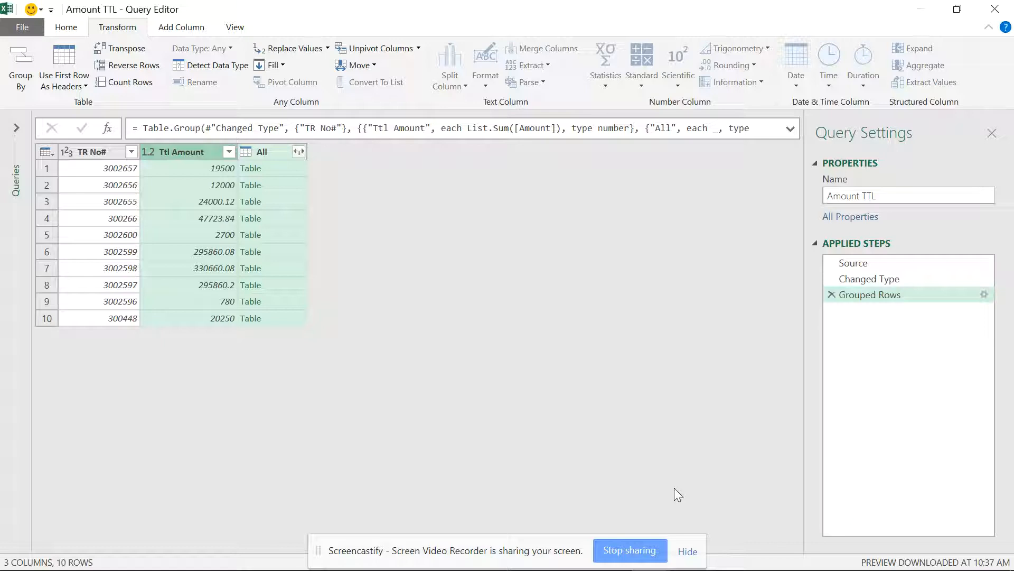
Expand the All column into TR No#, Line, Quantity Ordered and Amount without using the original column name as prefix.
click(300, 151)
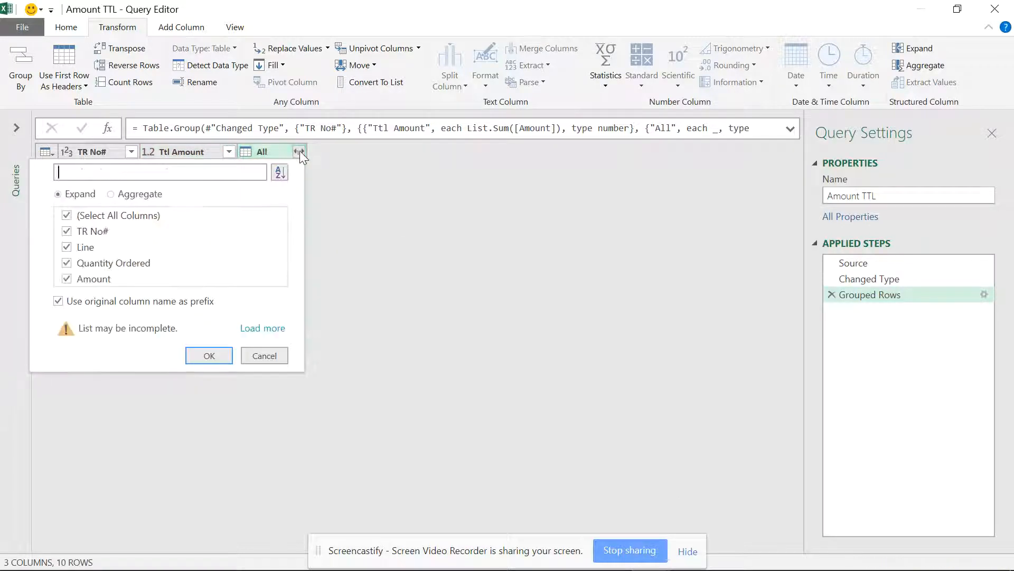
click(252, 330)
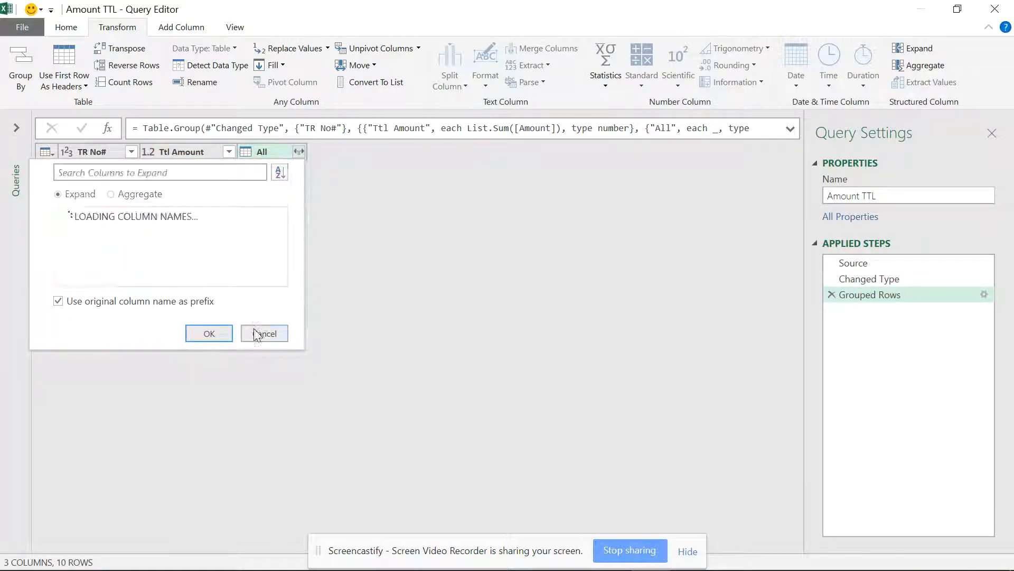
click(59, 302)
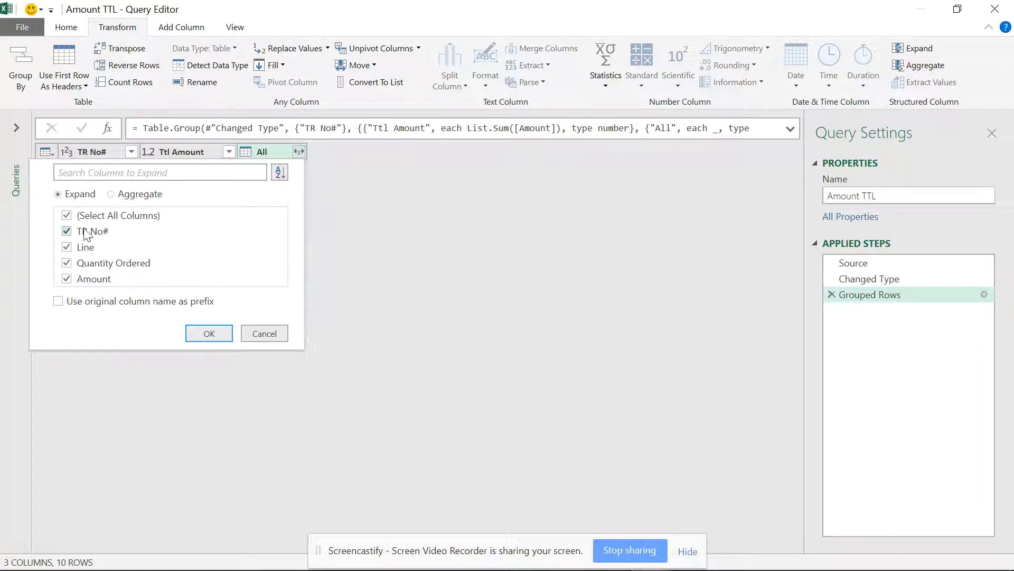
click(141, 194)
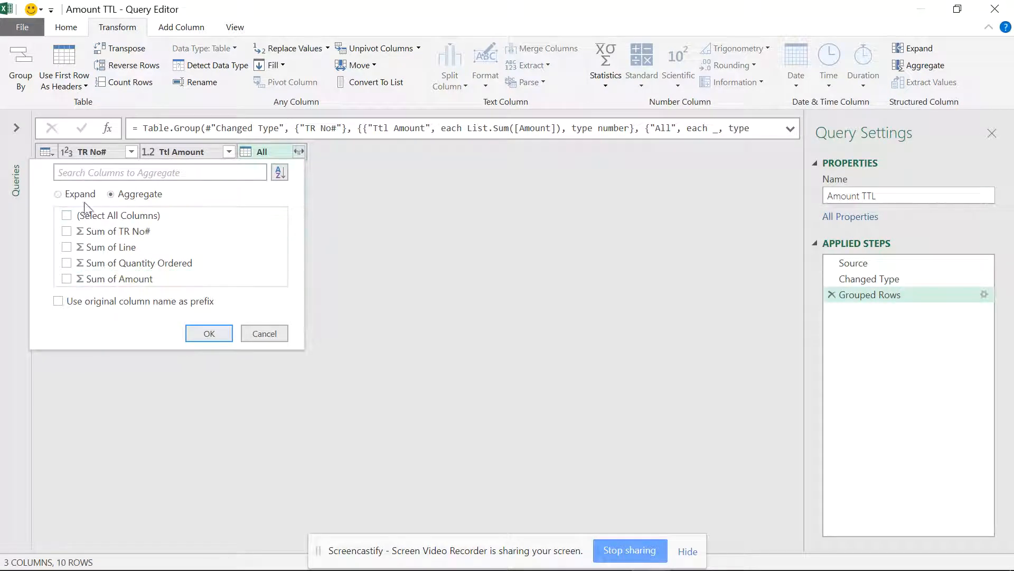
click(72, 195)
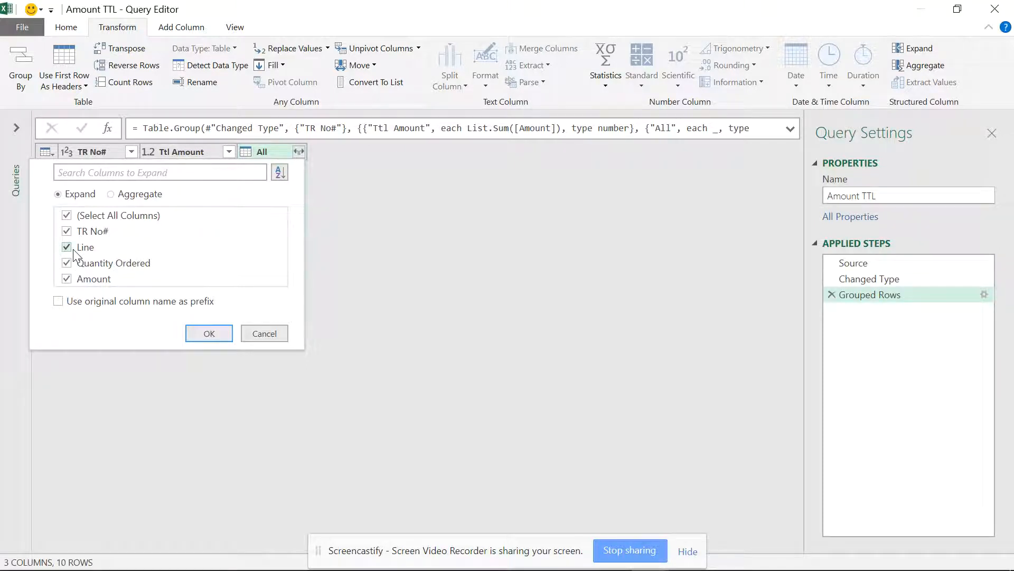
click(220, 336)
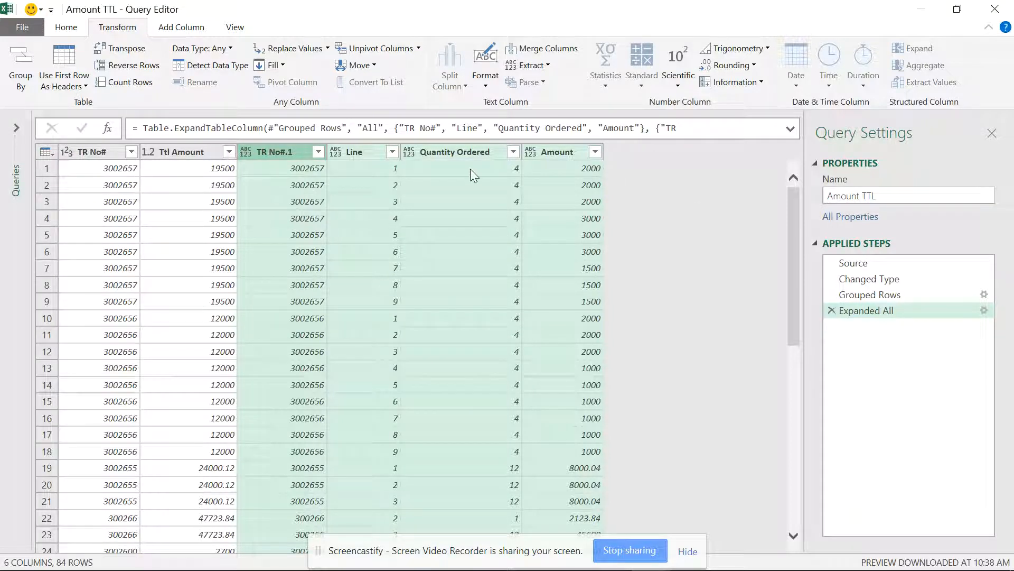
Remove the duplicate TR No#.1 column from the expanded query.
right_click(294, 154)
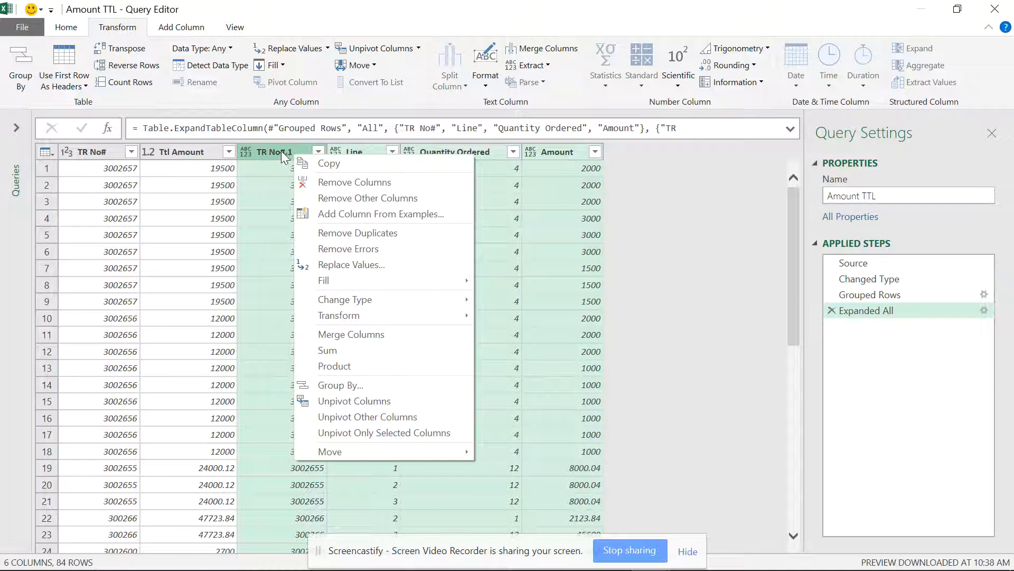
double_click(281, 151)
right_click(294, 150)
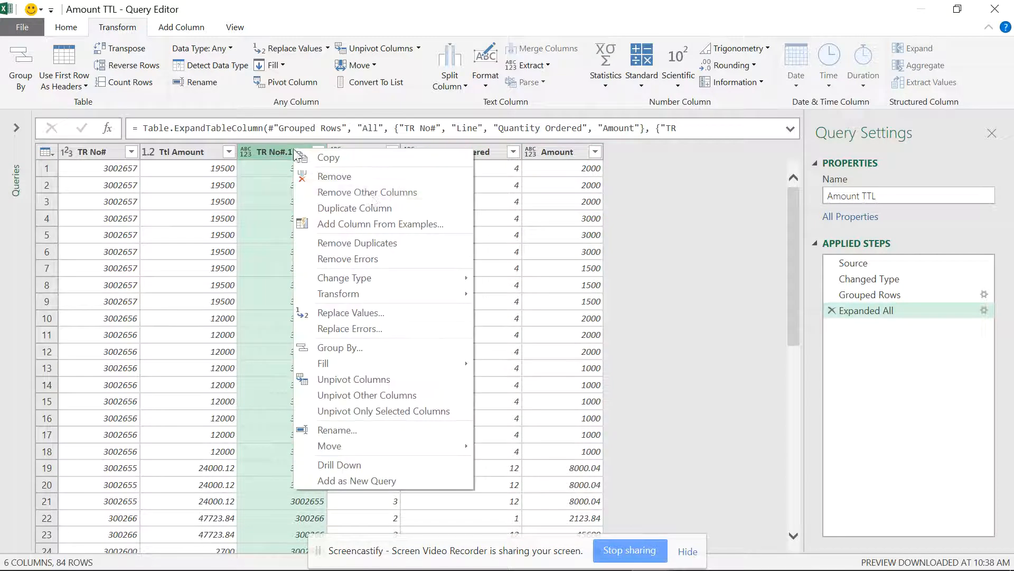
click(369, 178)
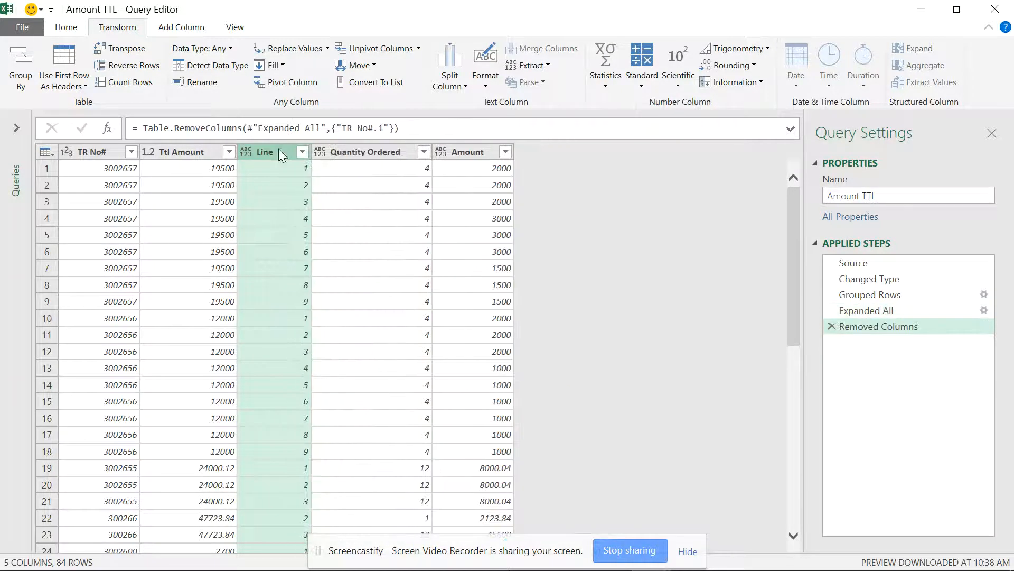
Remove the Line column and the Amount column from the expanded query.
right_click(278, 148)
click(335, 177)
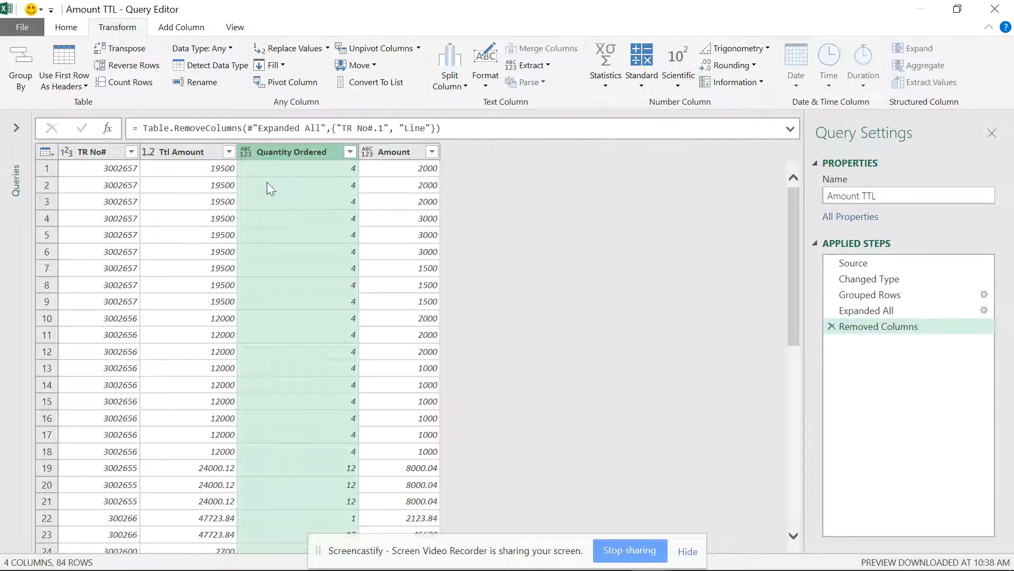
click(397, 152)
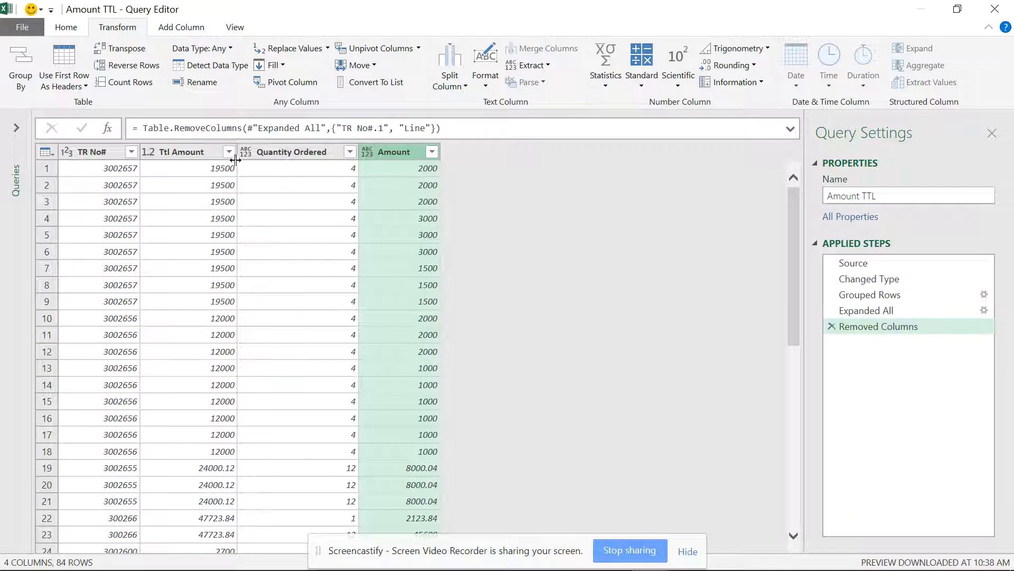
right_click(383, 149)
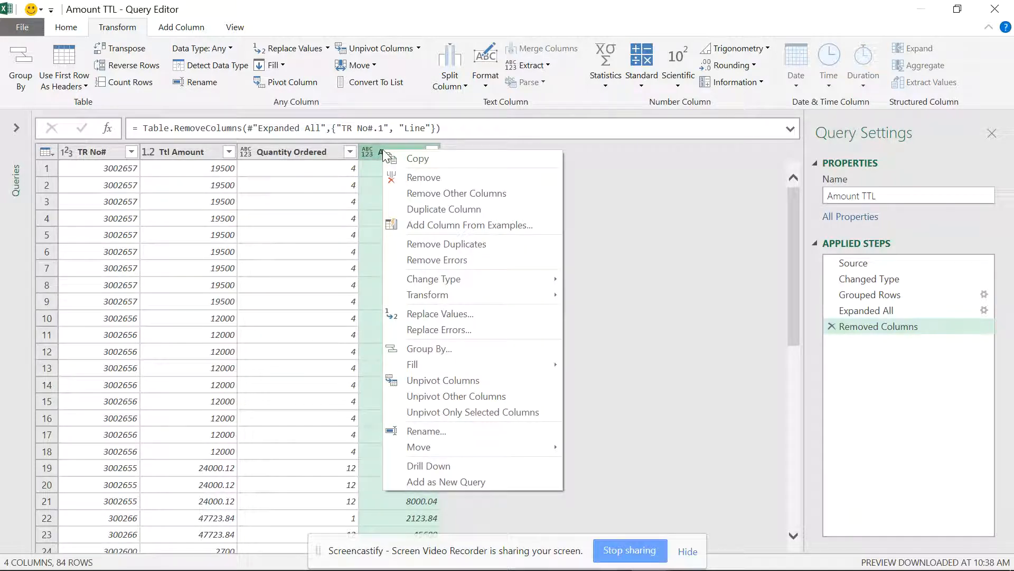
click(449, 179)
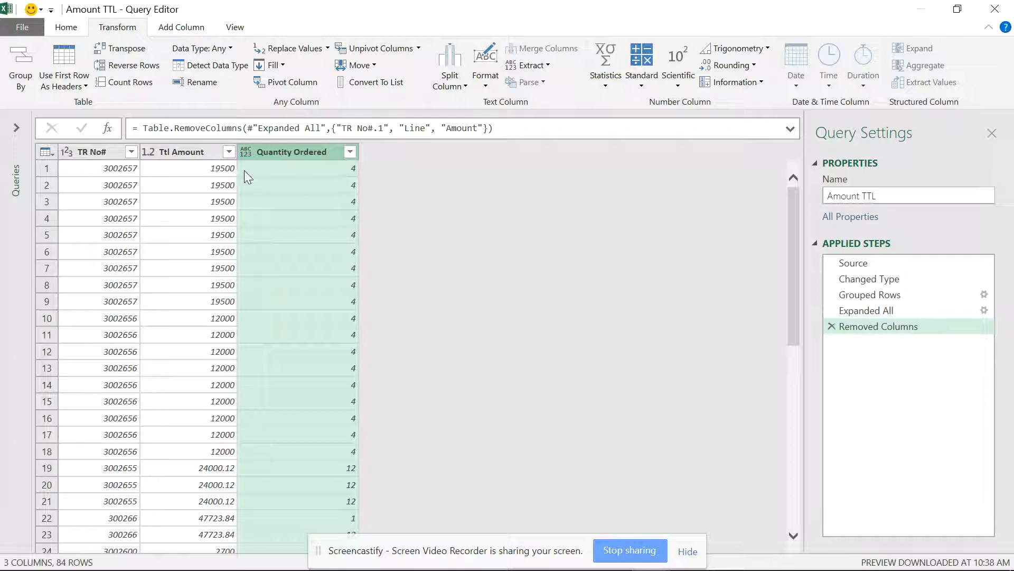
Remove the duplicate rows based on the TR No# column.
click(103, 154)
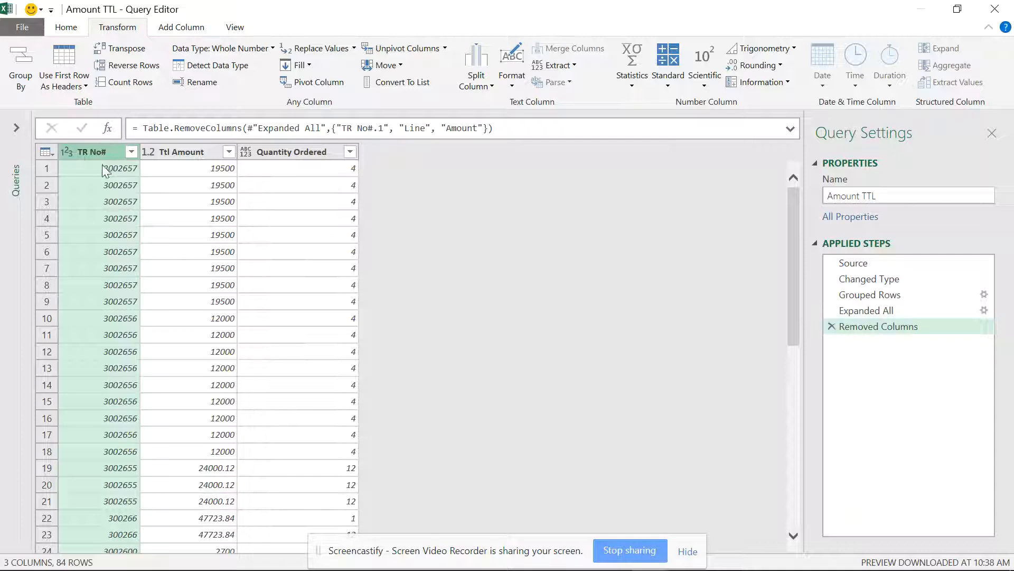
click(67, 29)
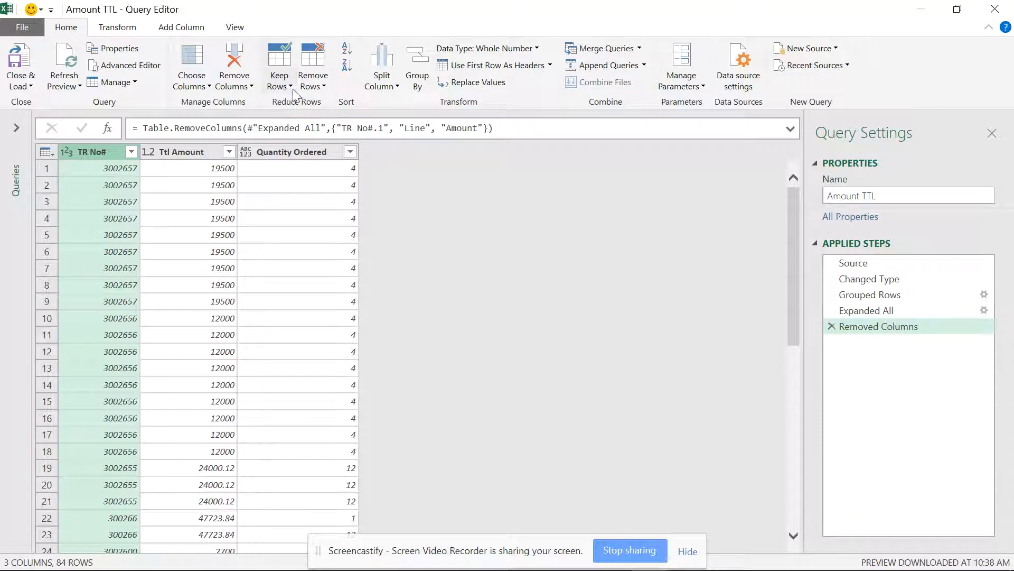
click(314, 89)
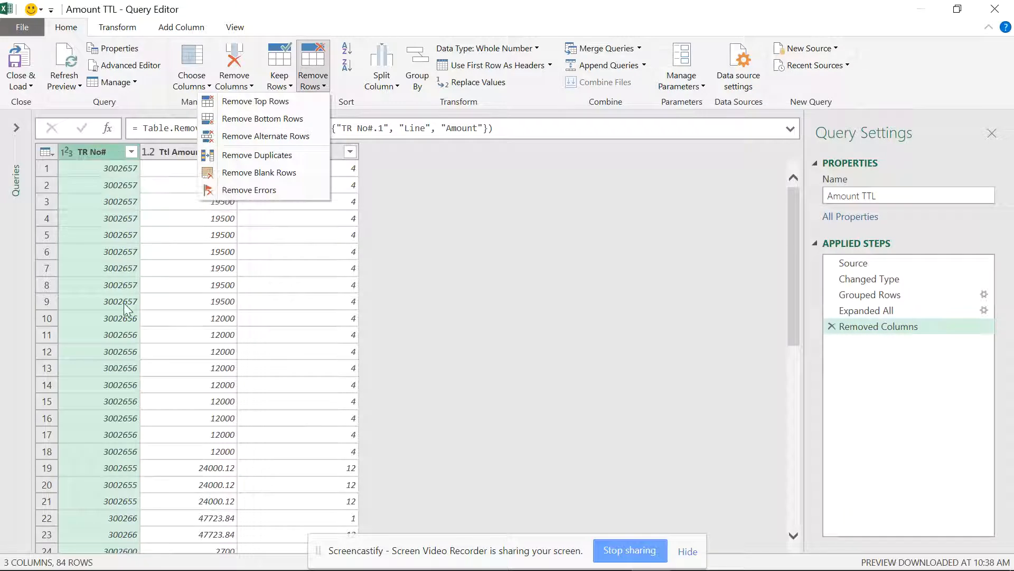
click(270, 155)
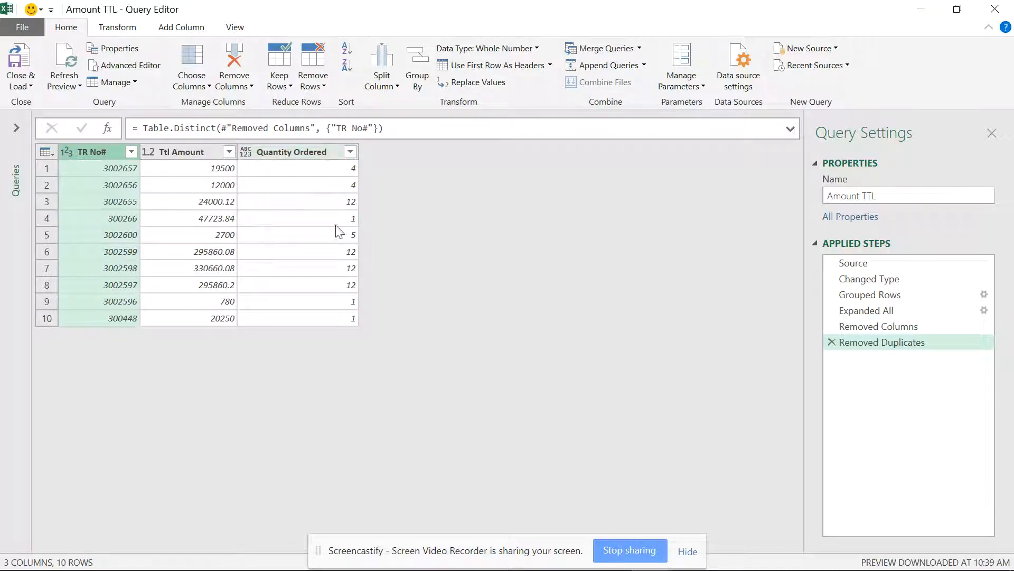
Remove the Quantity Ordered column so only TR No# and Ttl Amount remain in the query.
click(291, 153)
right_click(291, 153)
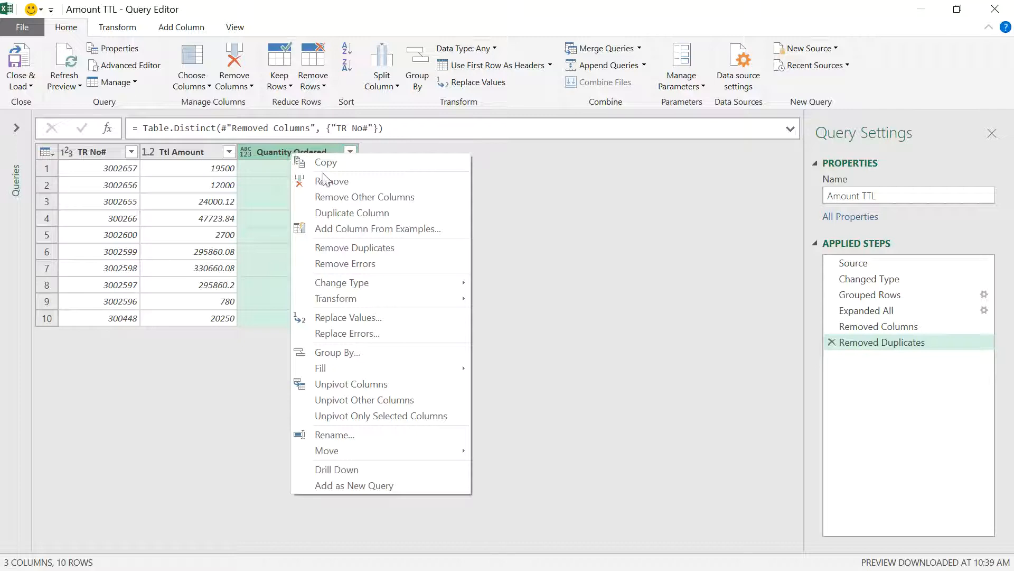
click(324, 179)
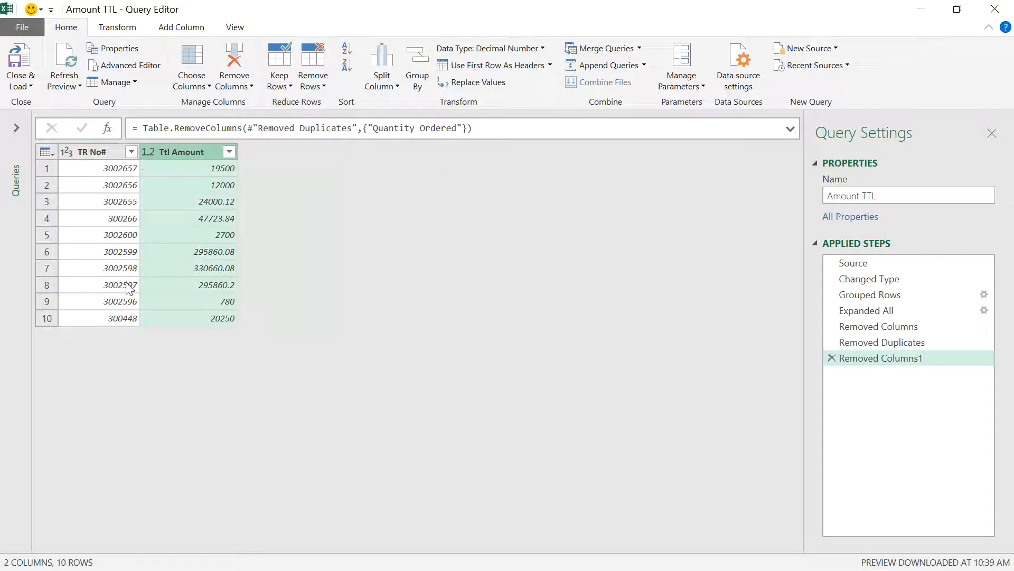
Review the query's data at each applied step, from Expanded All and Grouped Rows through to Removed Columns1.
click(908, 309)
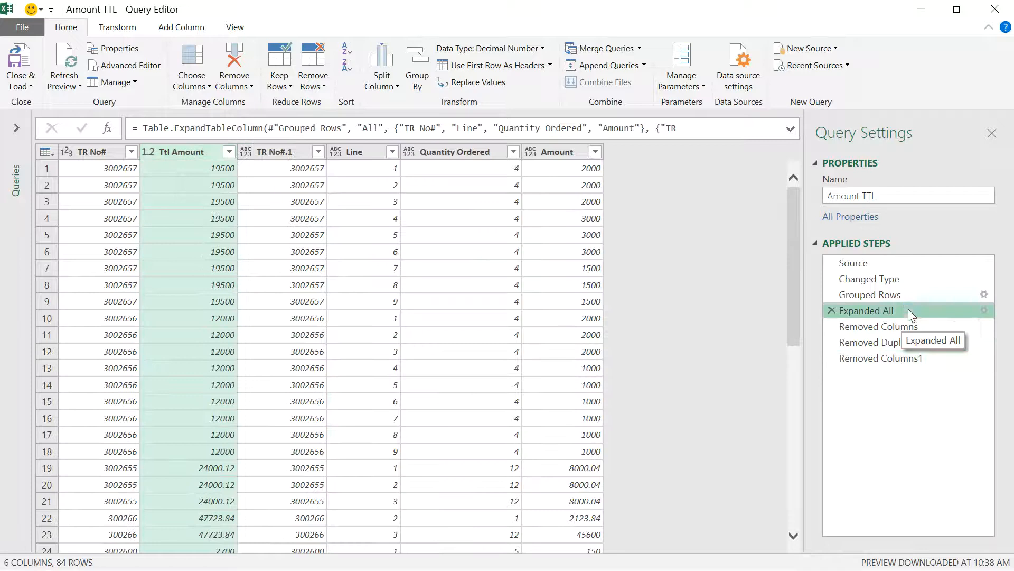
click(901, 294)
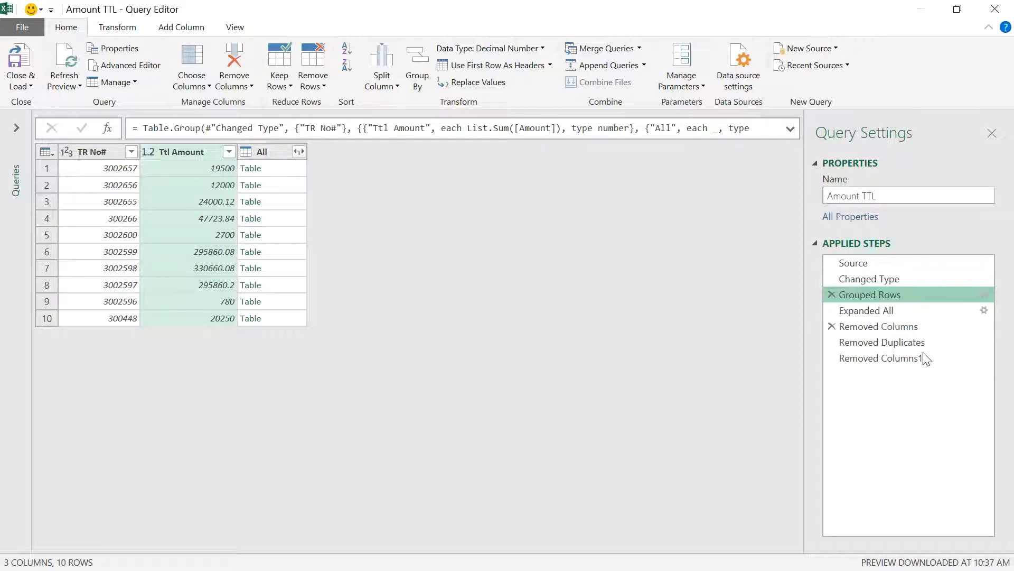
click(880, 329)
click(882, 341)
click(874, 359)
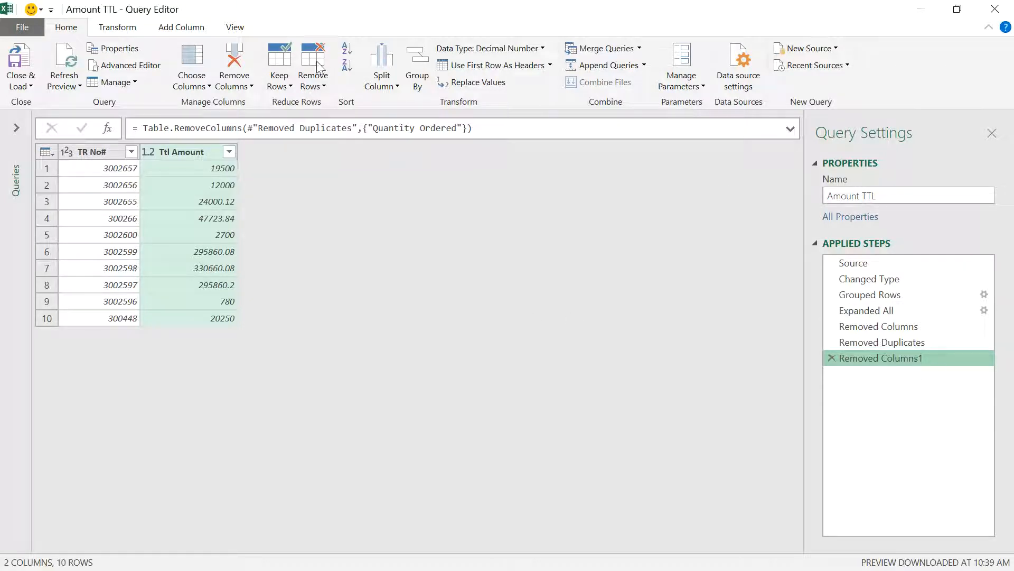
Inspect the M code of the Amount TTL query in the Advanced Editor, and close it without saving changes.
click(238, 27)
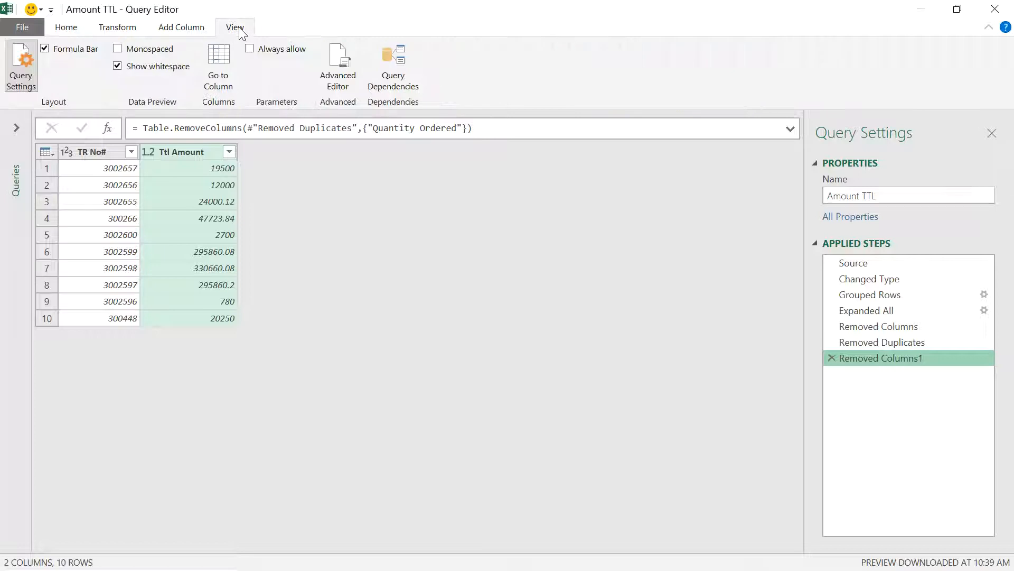
click(340, 80)
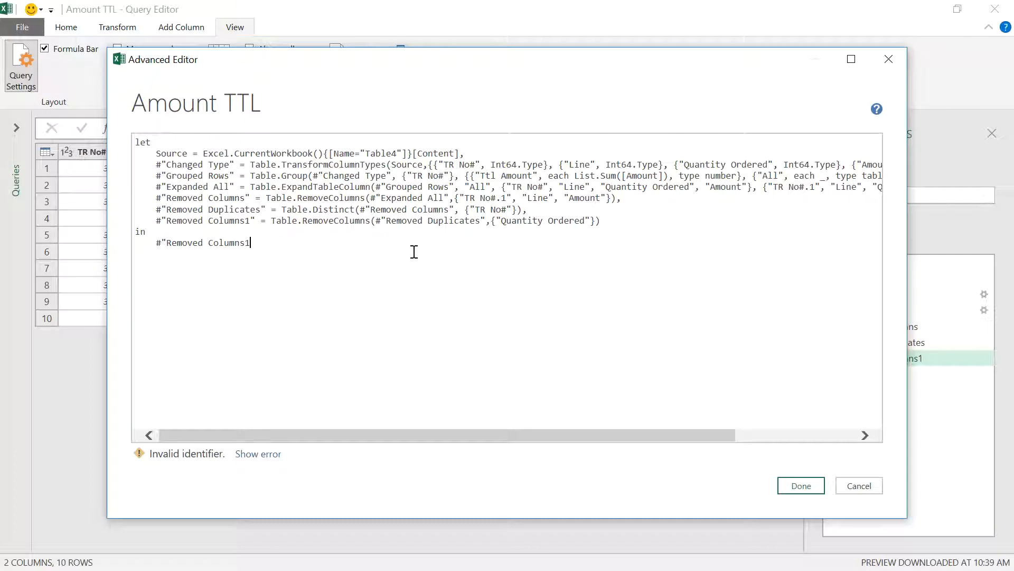
click(856, 487)
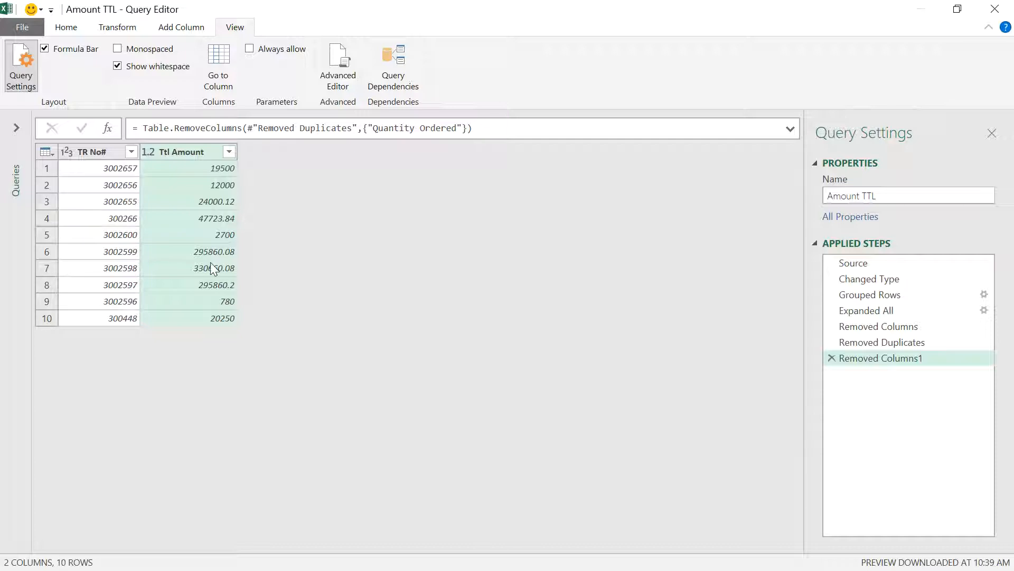
Close the query editor and load the Amount TTL query as a table in a new worksheet.
click(35, 25)
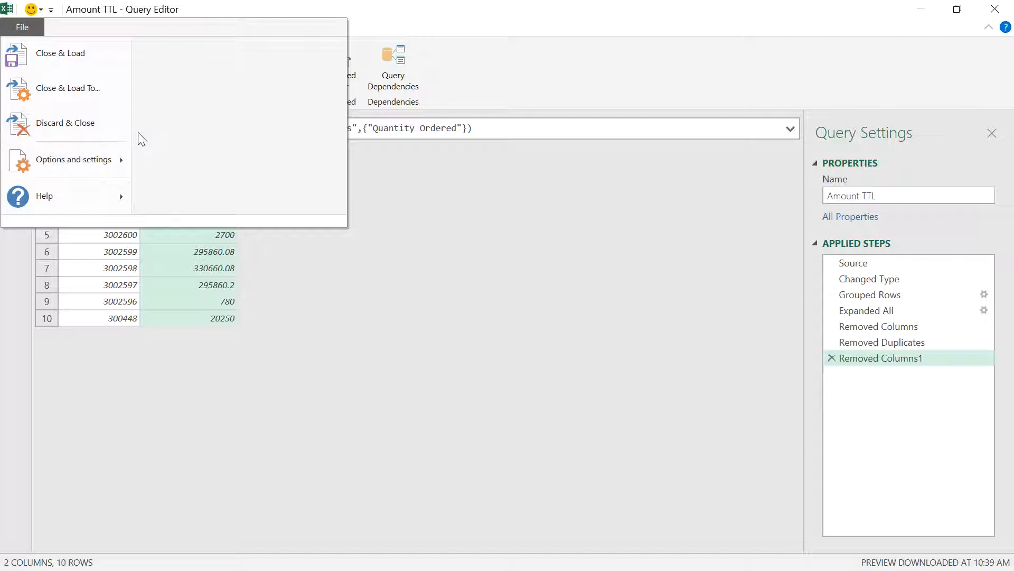
mouse_move(123, 164)
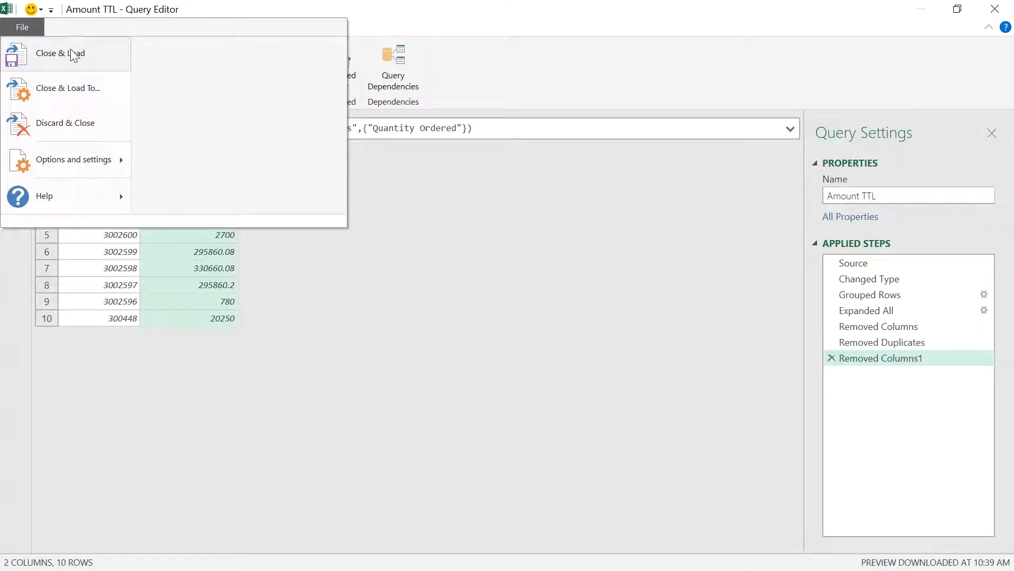
click(96, 91)
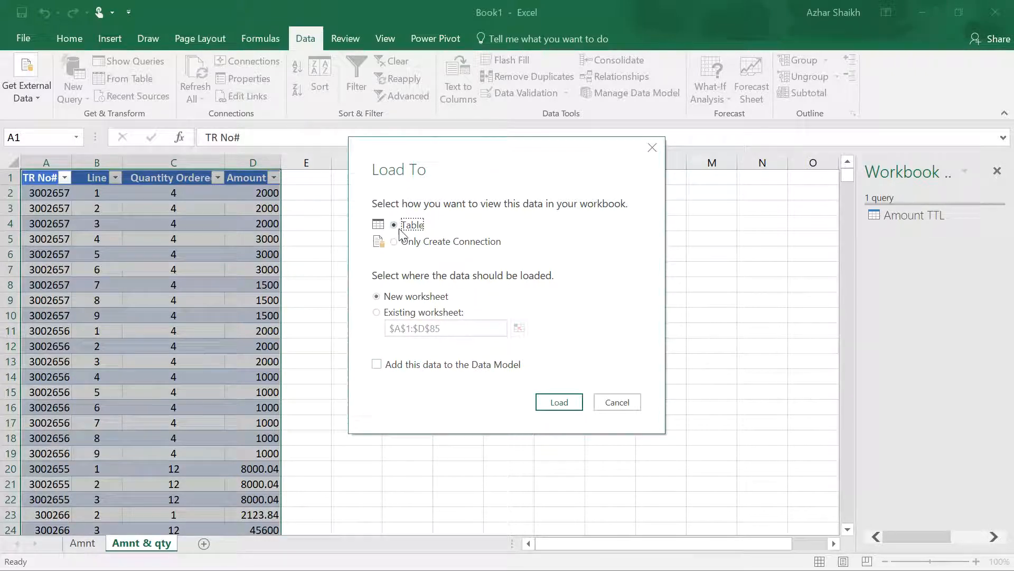
click(566, 404)
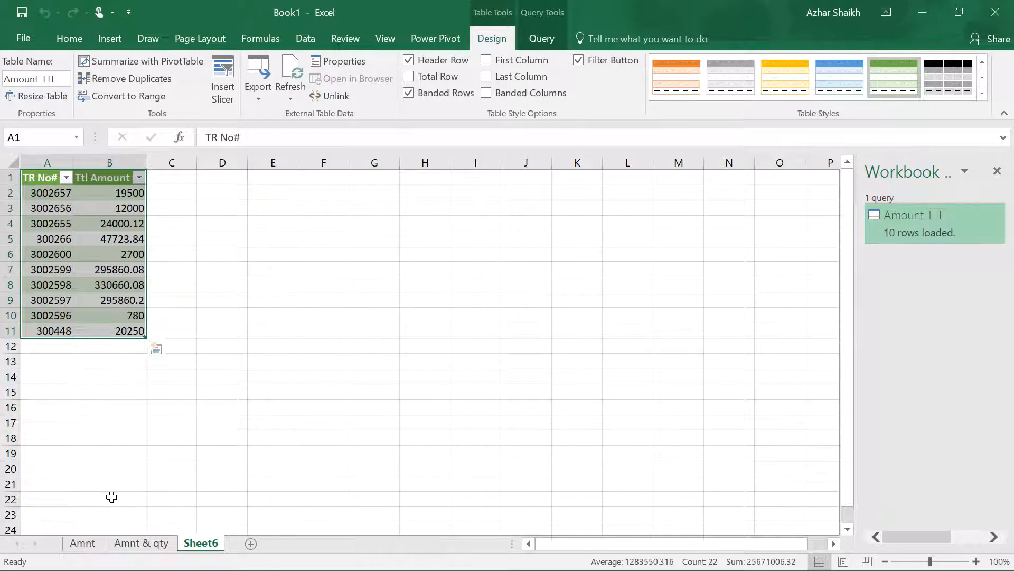
Collapse the subtotals on the Amnt sheet to outline level 2 and compare the TR totals with the query table on Sheet6.
click(83, 545)
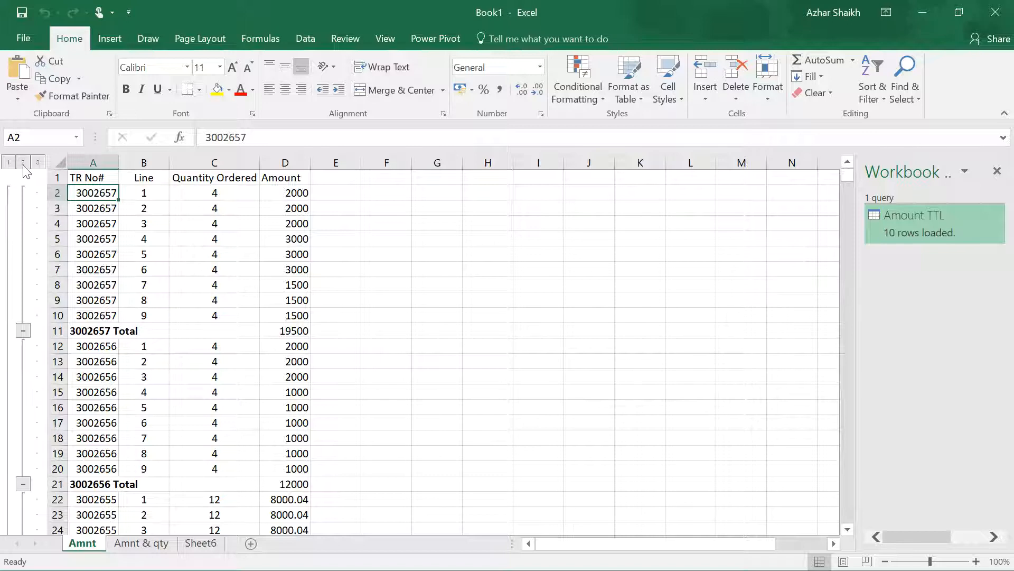
click(22, 163)
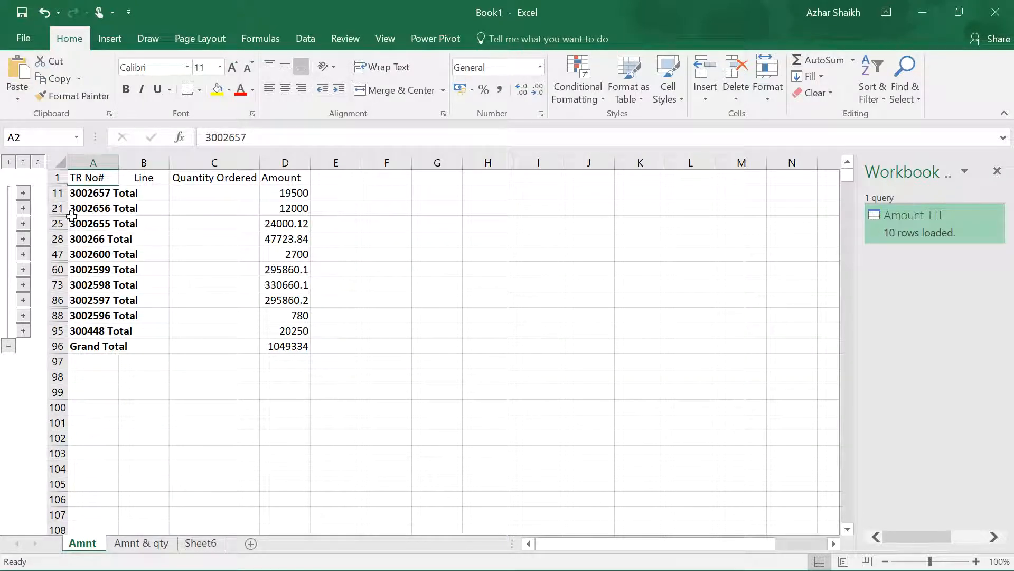
click(85, 195)
click(295, 192)
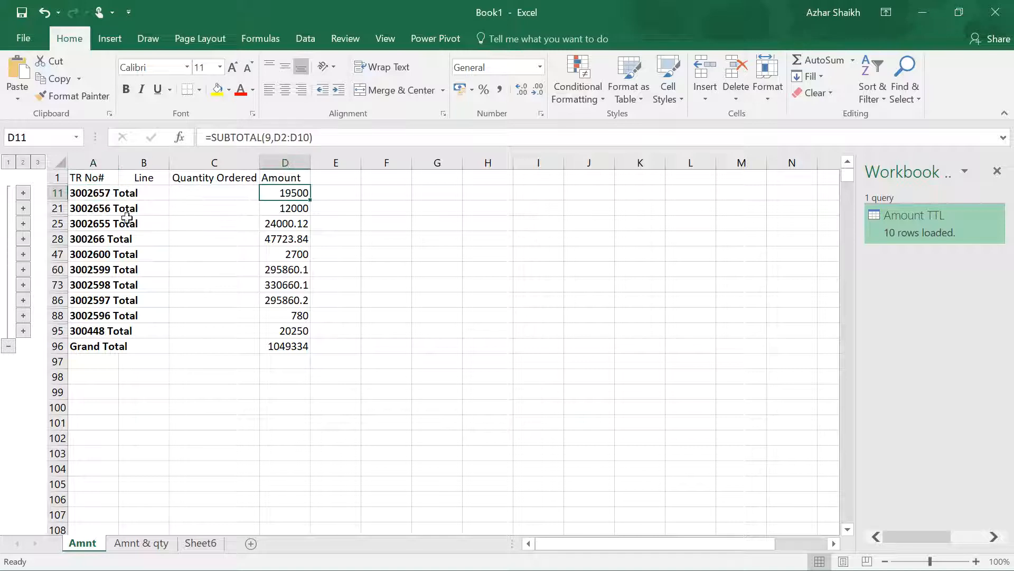
click(267, 209)
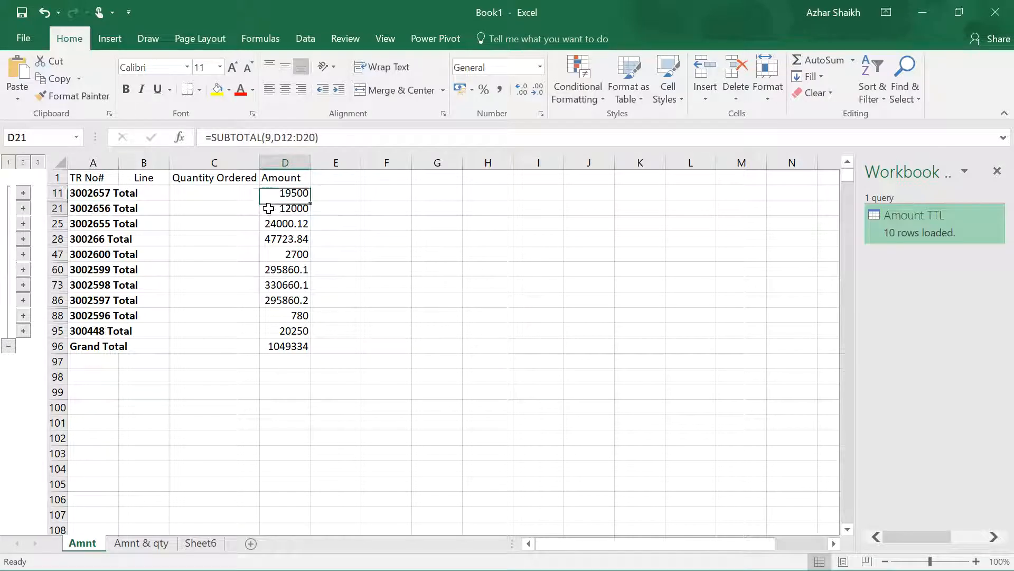
click(205, 545)
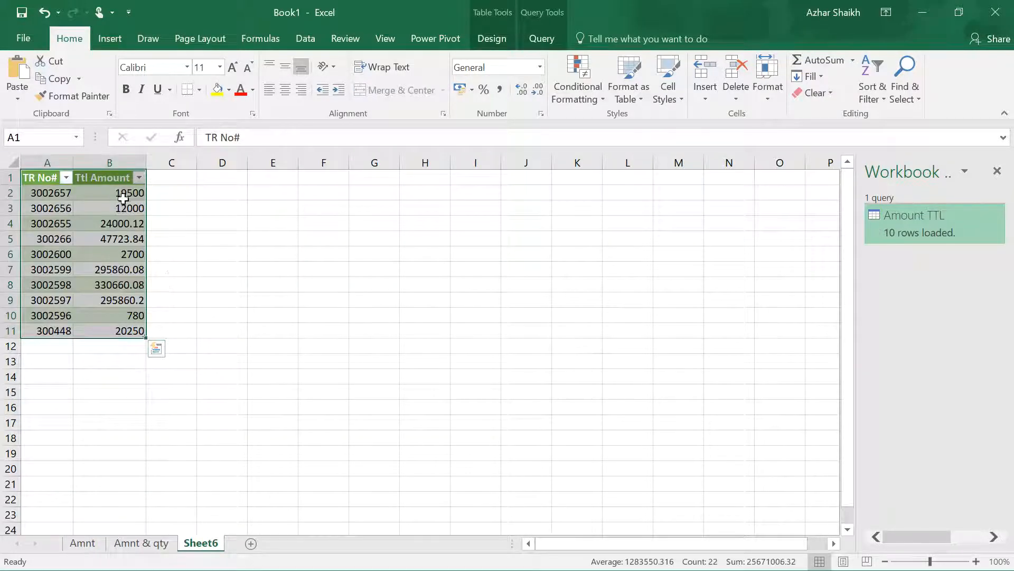
Go to Table4 and to Amount_TTL by their table names, and preview the details of the Amount TTL query.
click(76, 137)
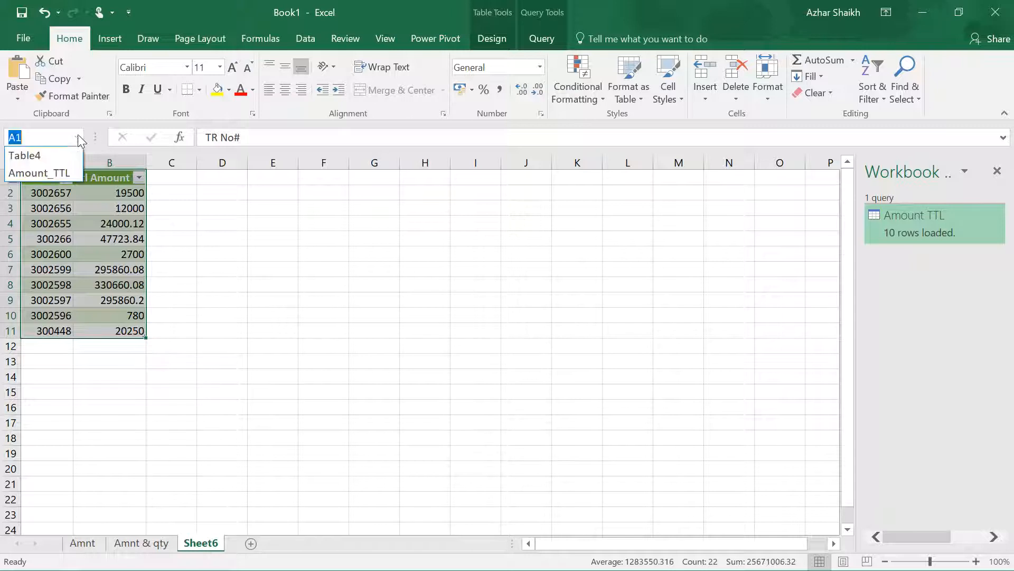
click(55, 157)
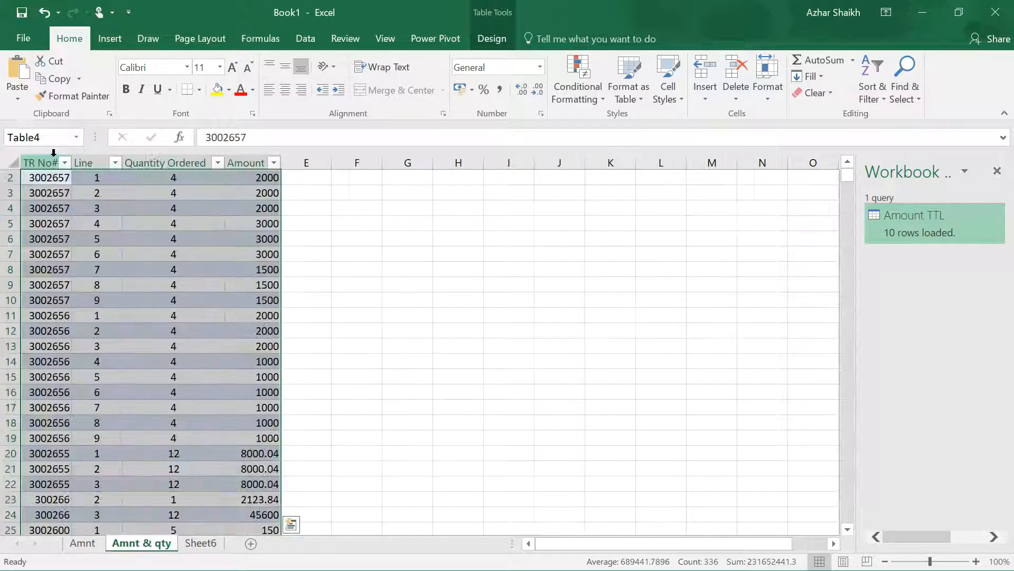
click(77, 137)
click(49, 178)
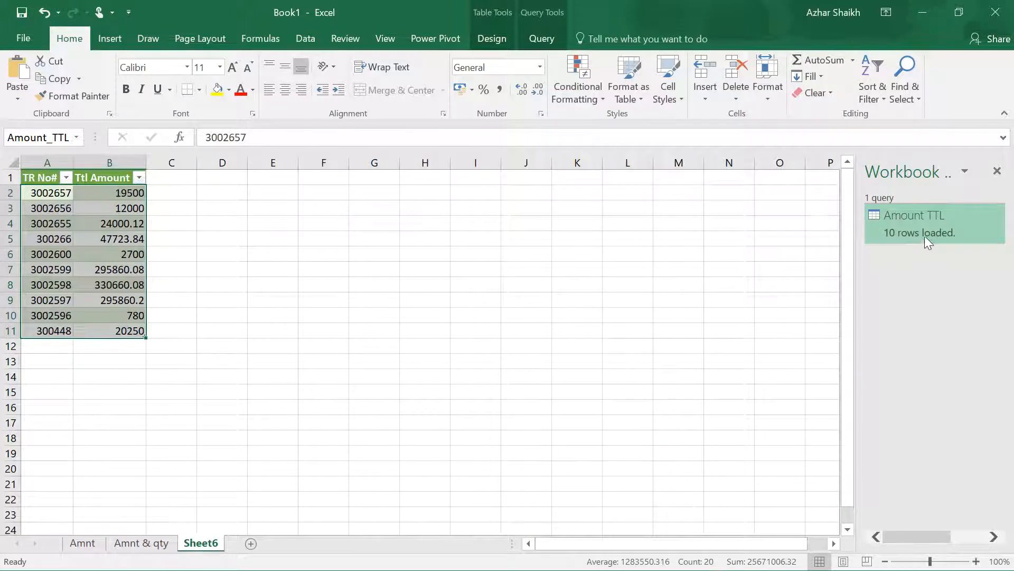
mouse_move(946, 242)
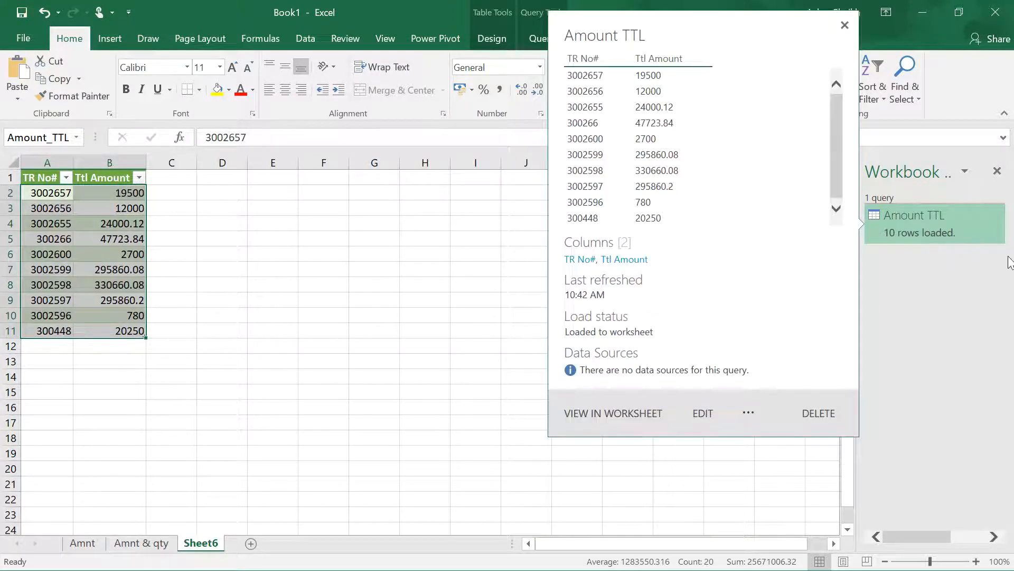
mouse_move(948, 222)
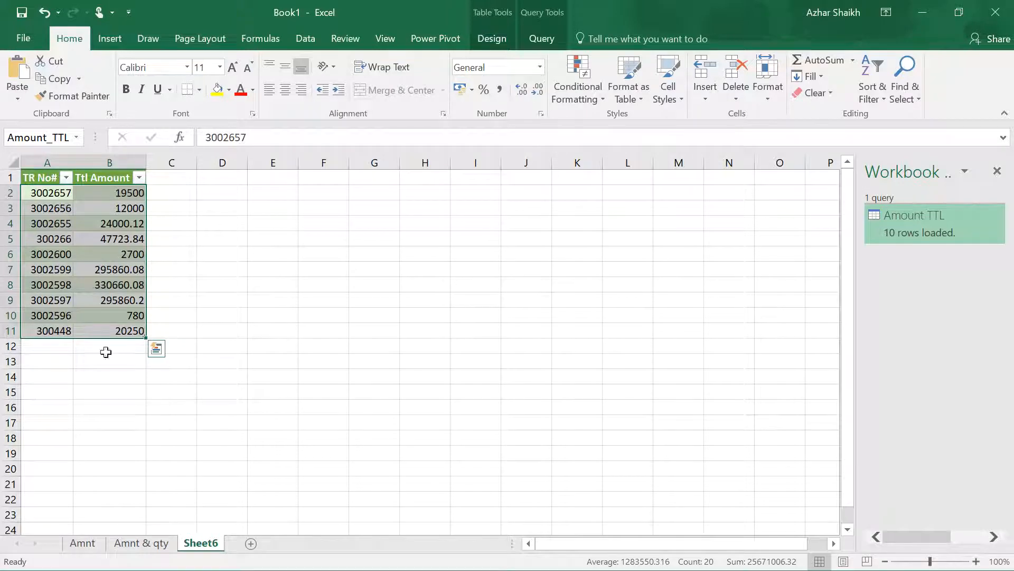
On the Amnt & qty sheet, add TR number 300550 in row 86 below the table and fill its other columns from the row above.
click(130, 543)
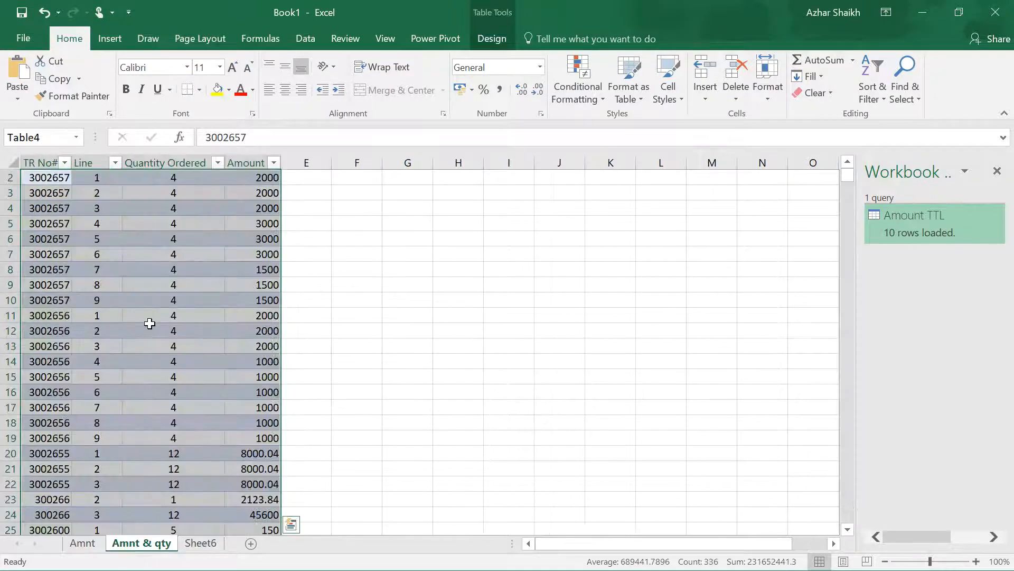
scroll(148, 322, down, 4)
scroll(146, 335, down, 20)
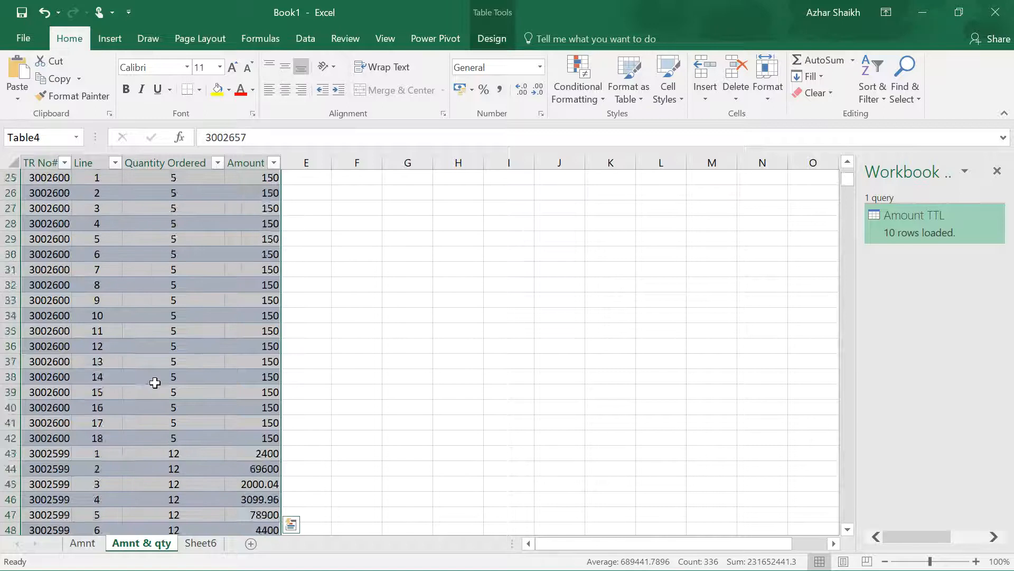
scroll(151, 409, up, 2)
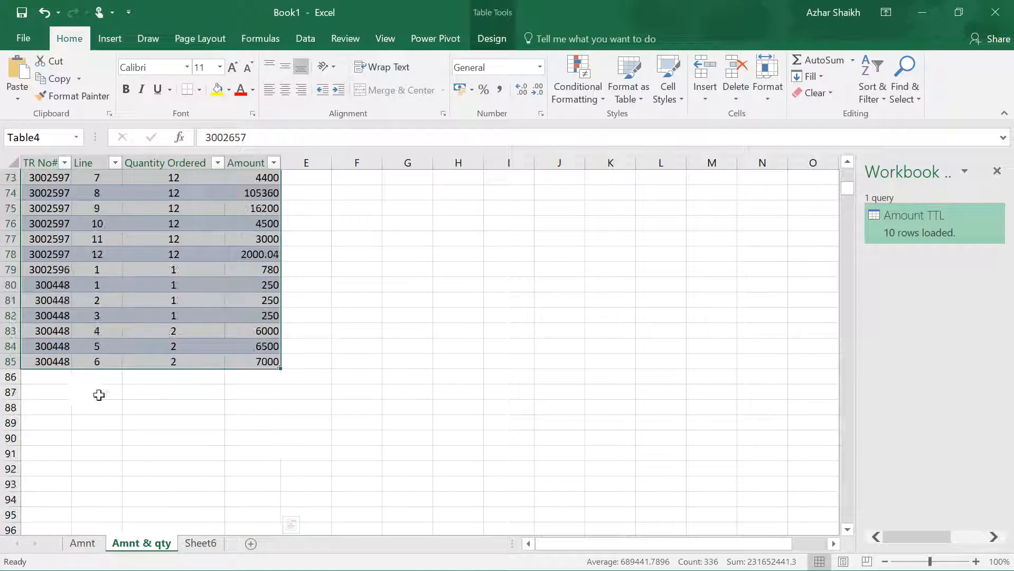
click(55, 375)
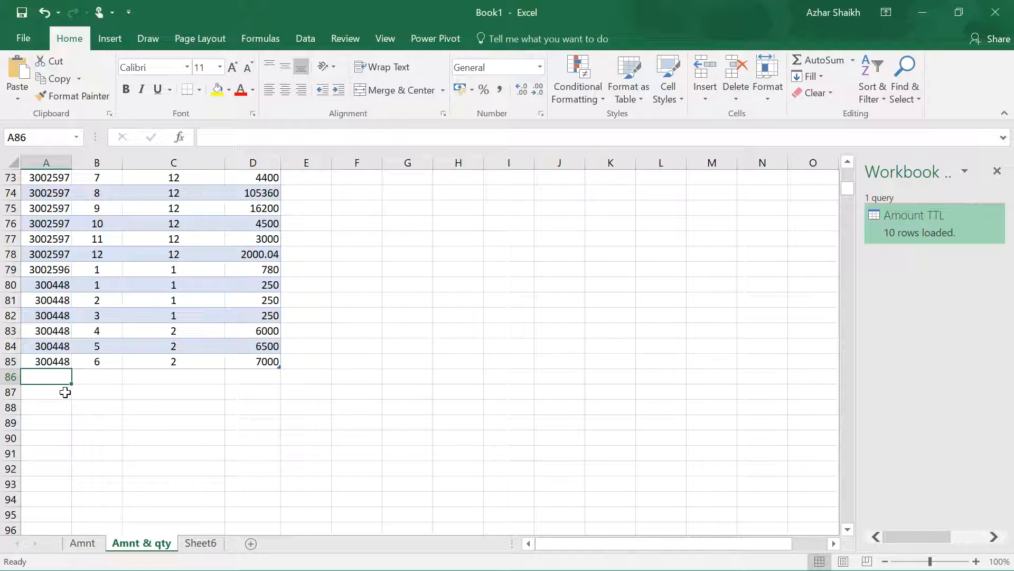
text(30)
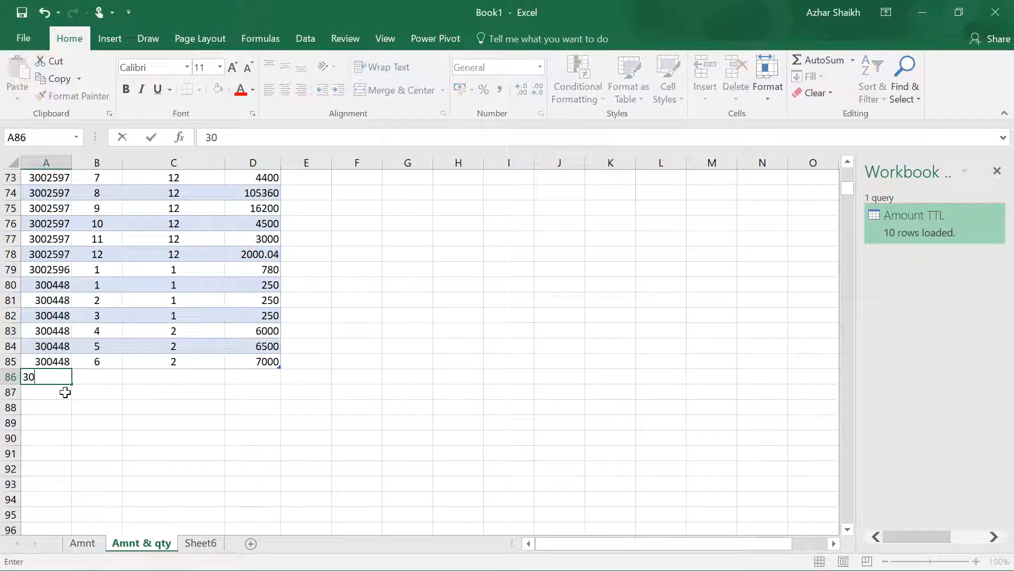
text(0550)
key(Return)
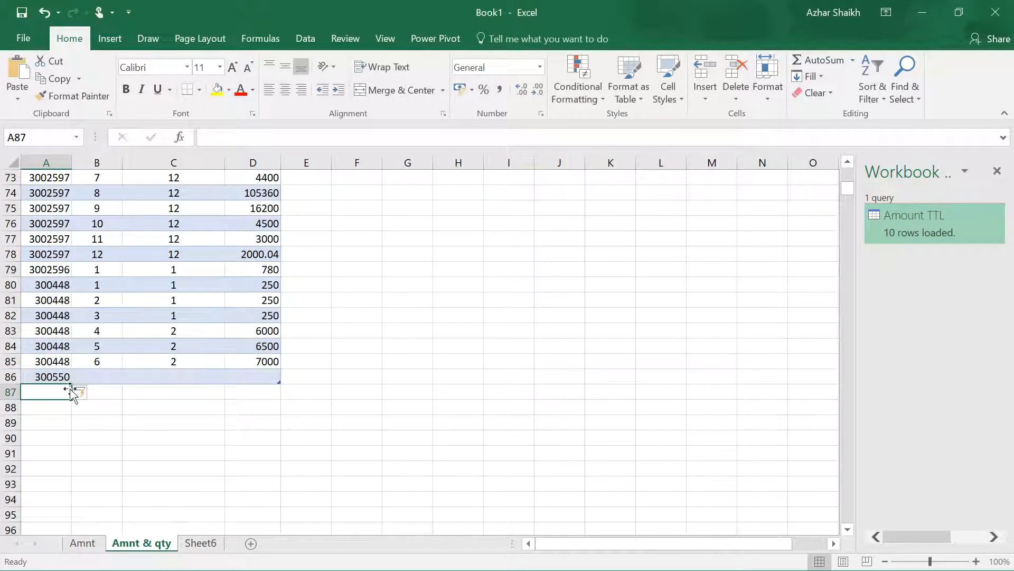
drag(86, 376, 254, 376)
key(ctrl+d)
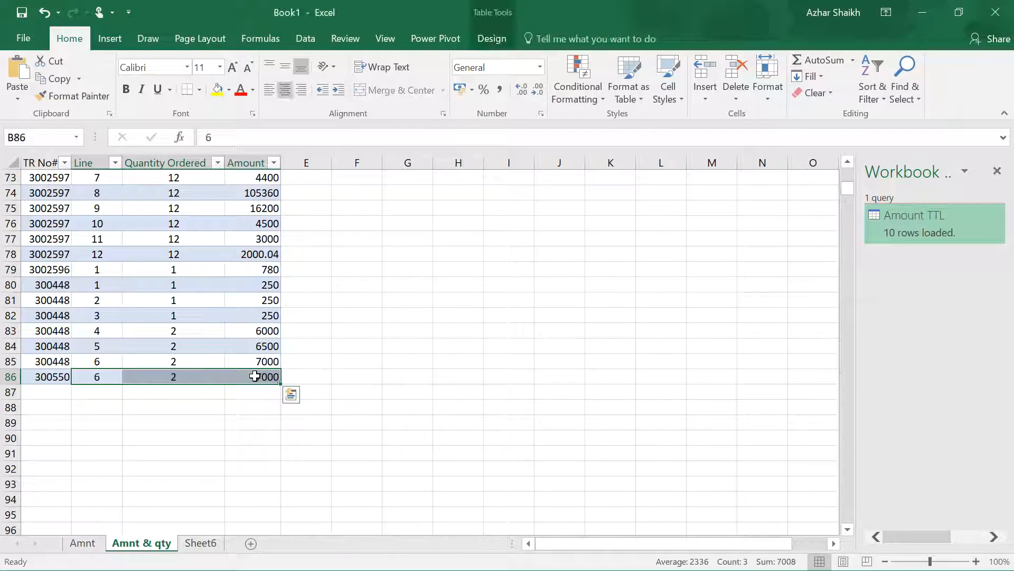
Copy TR number 300550 down to row 87, and set the Line values of rows 86 and 87 to 1 and 2.
click(60, 398)
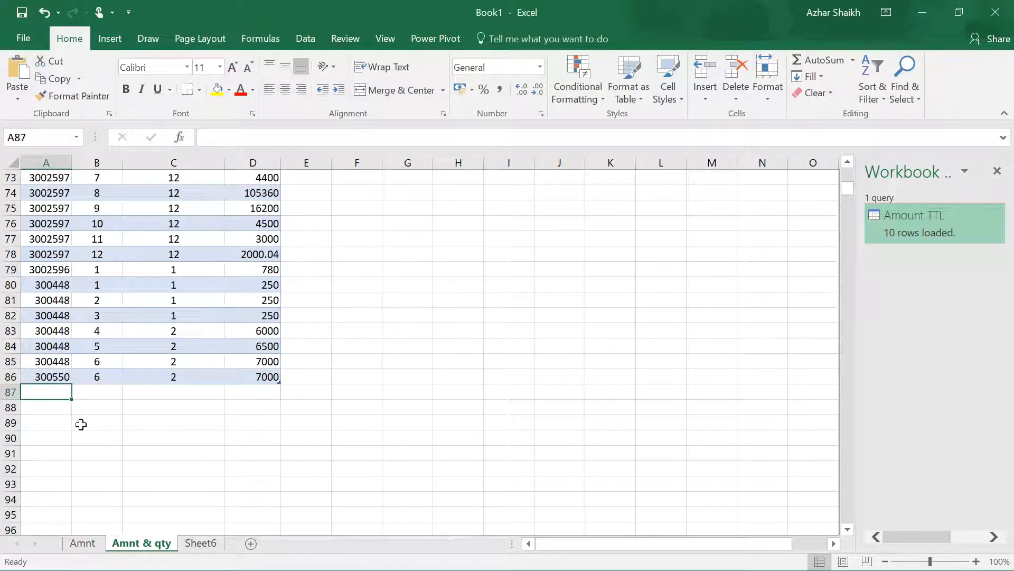
key(ctrl+d)
click(109, 394)
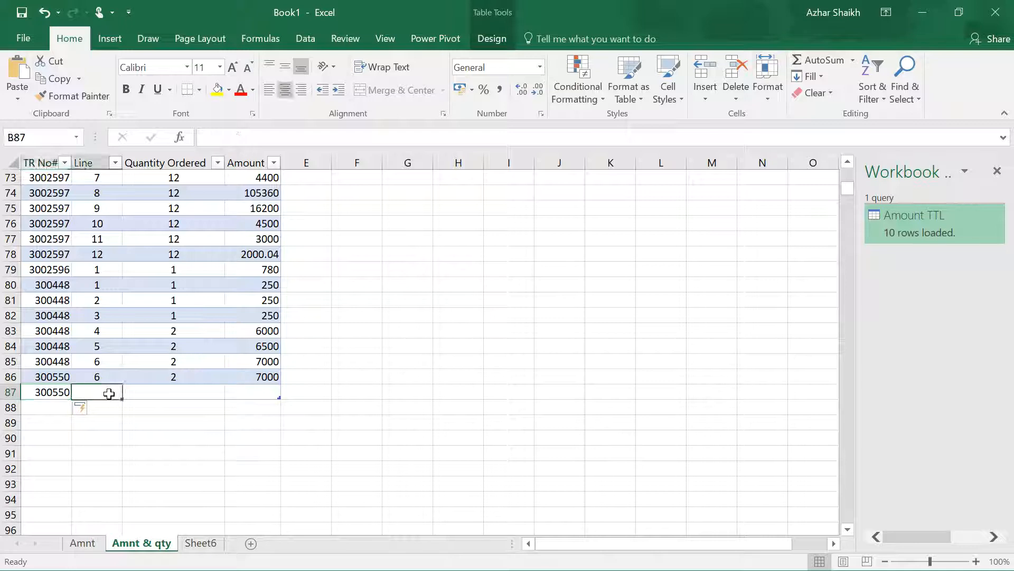
click(104, 380)
text(1)
key(Return)
text(2)
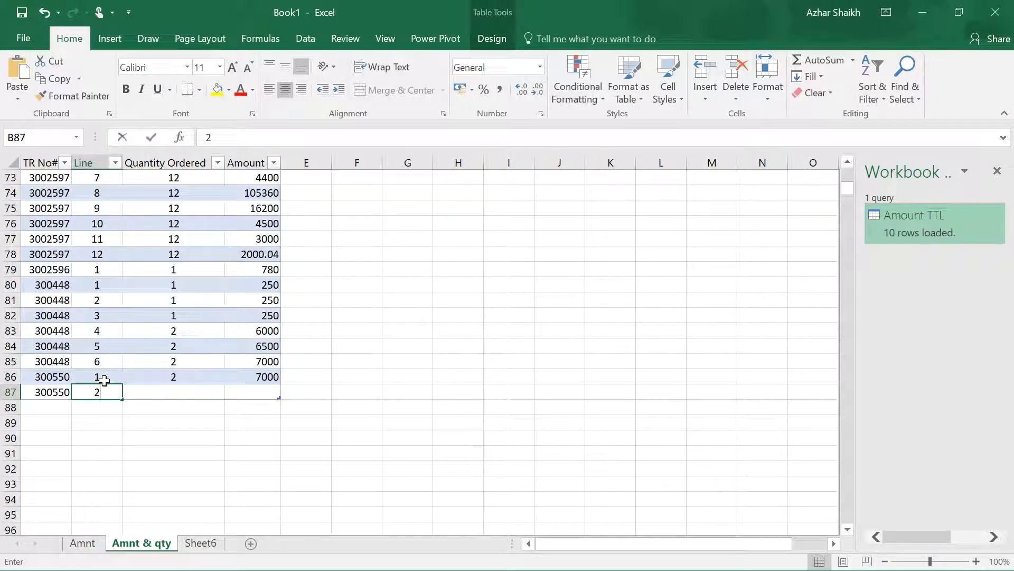
key(Tab)
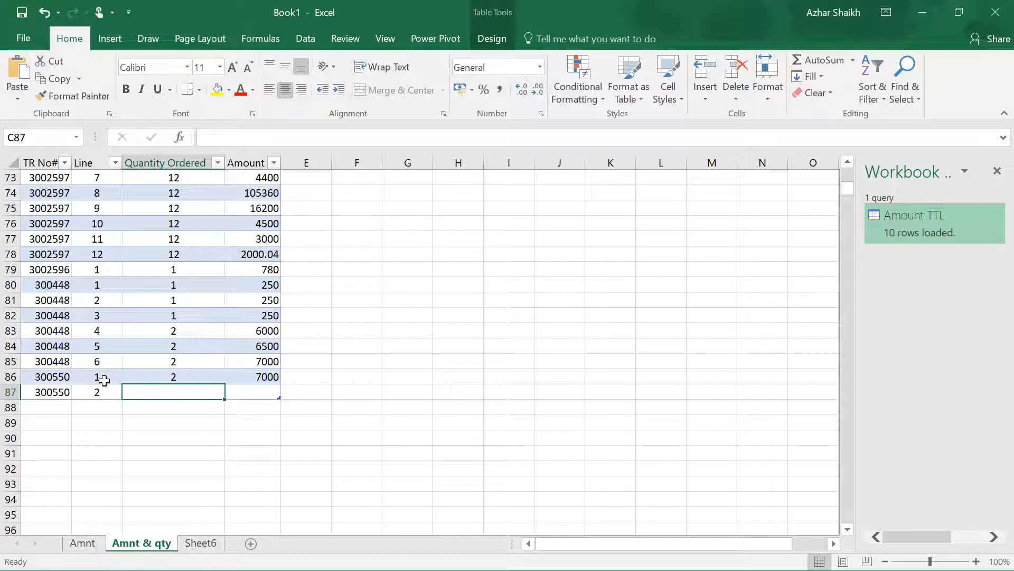
Complete row 87 with quantity ordered 2 and amount 7000, and add an empty table row below it.
text(2)
key(Tab)
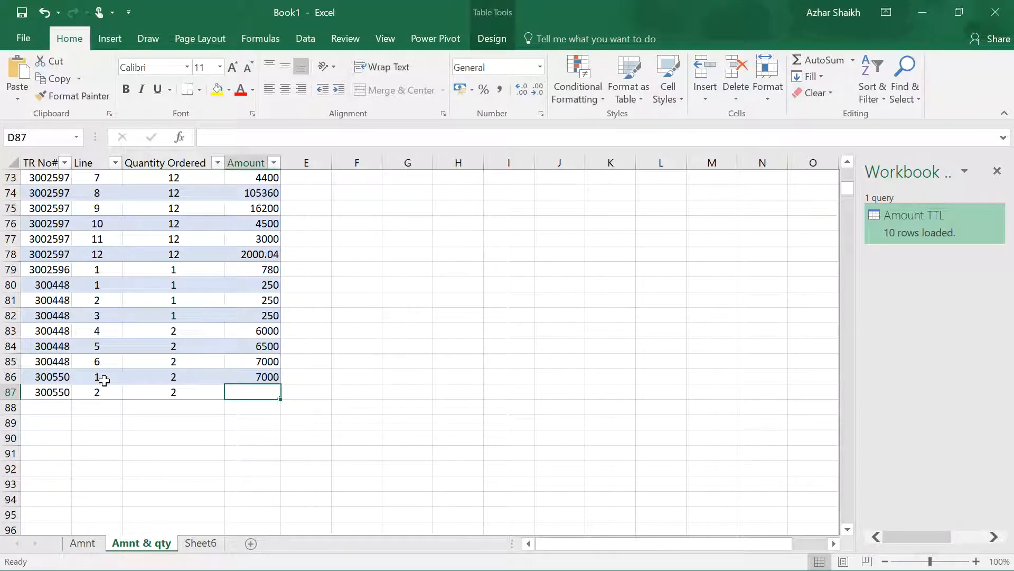
text(7000)
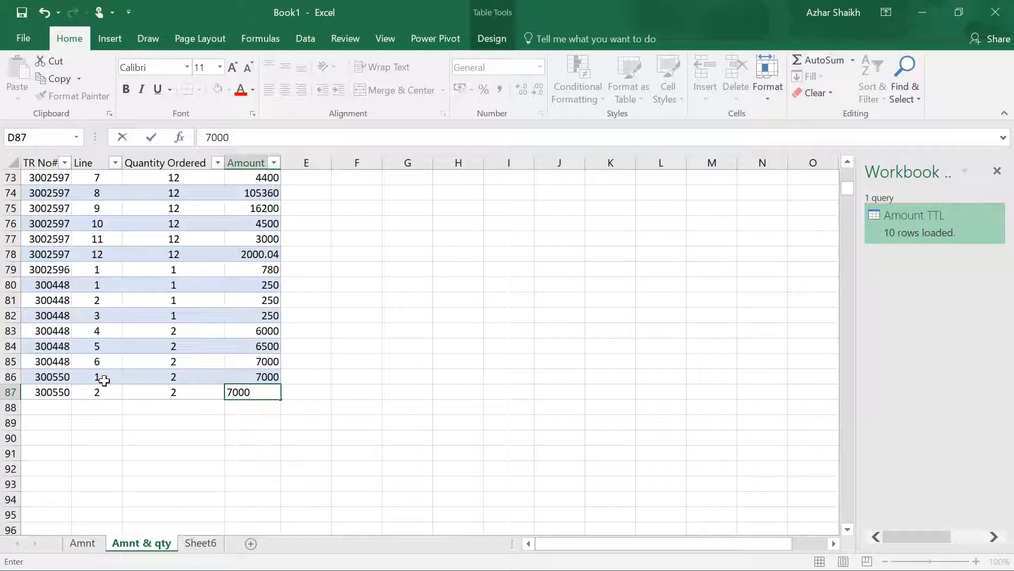
key(Tab)
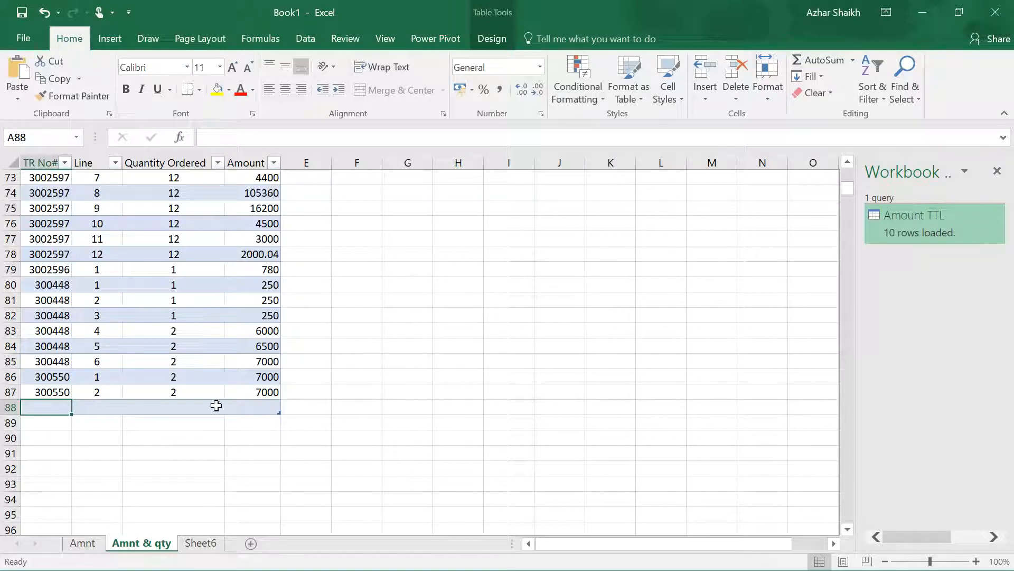
Check the Amnt subtotals and the source table, and refresh the Amount TTL query table on Sheet6.
click(82, 543)
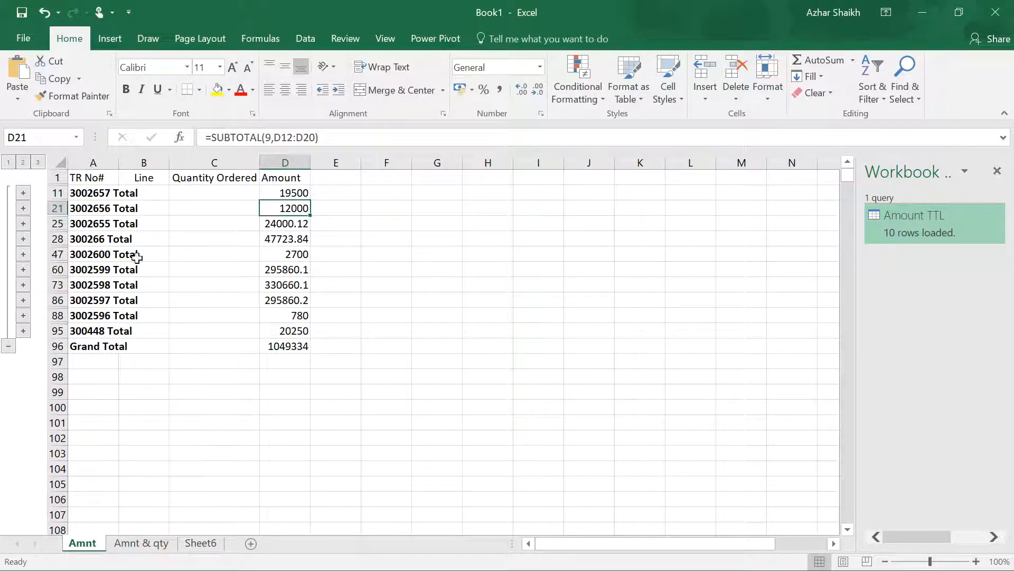
click(123, 543)
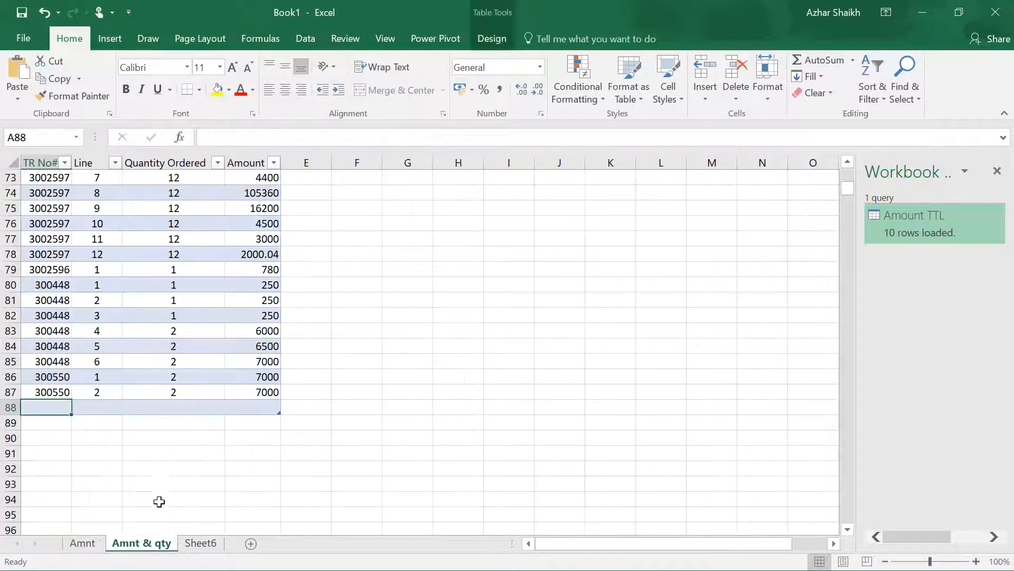
click(208, 545)
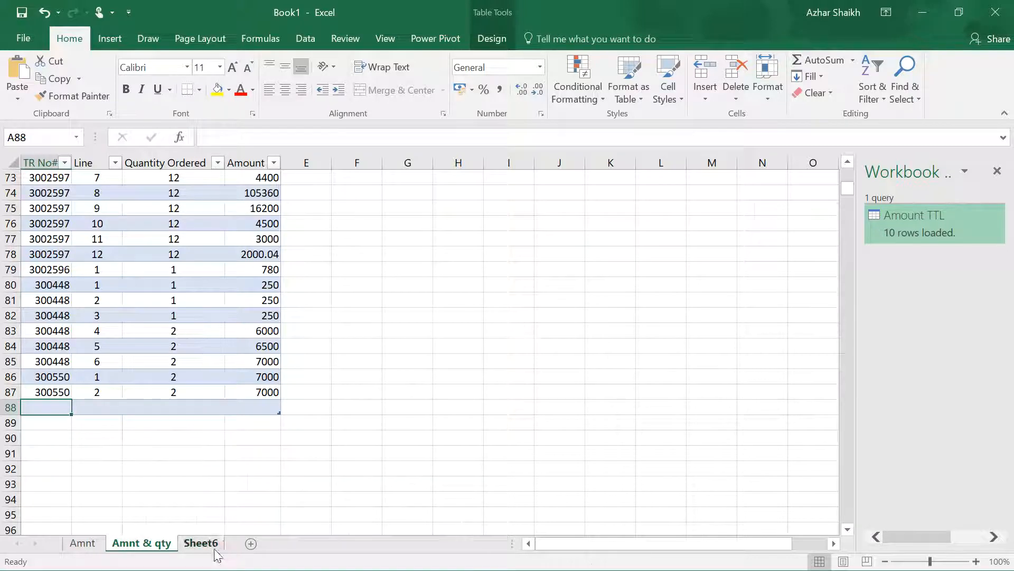
right_click(108, 257)
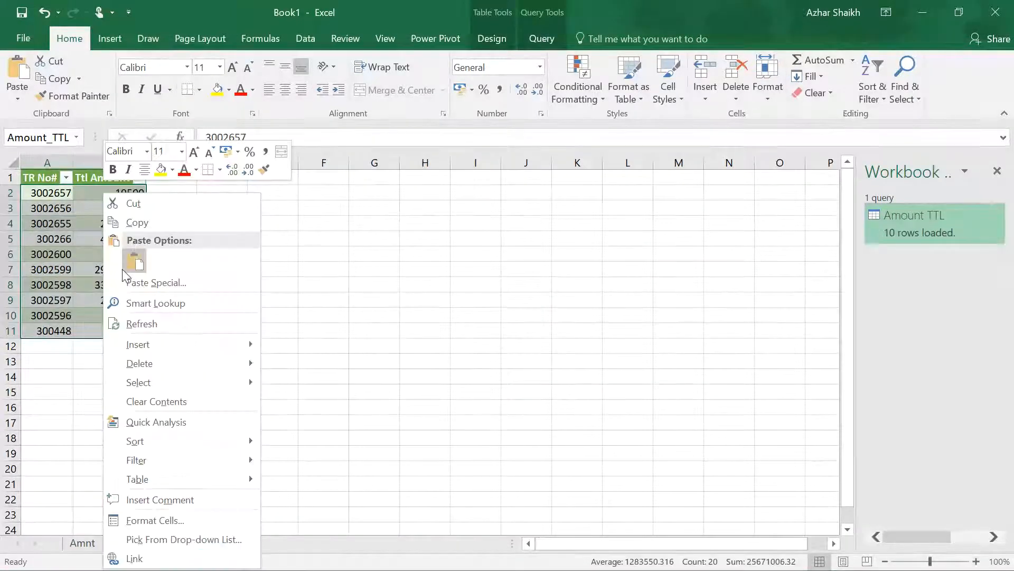
click(304, 38)
click(303, 38)
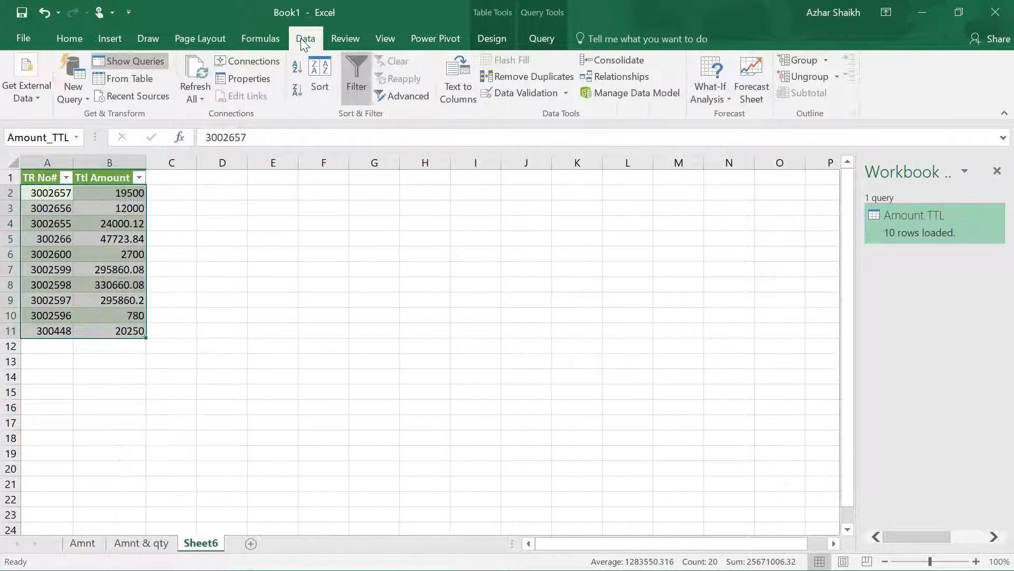
click(209, 96)
click(214, 115)
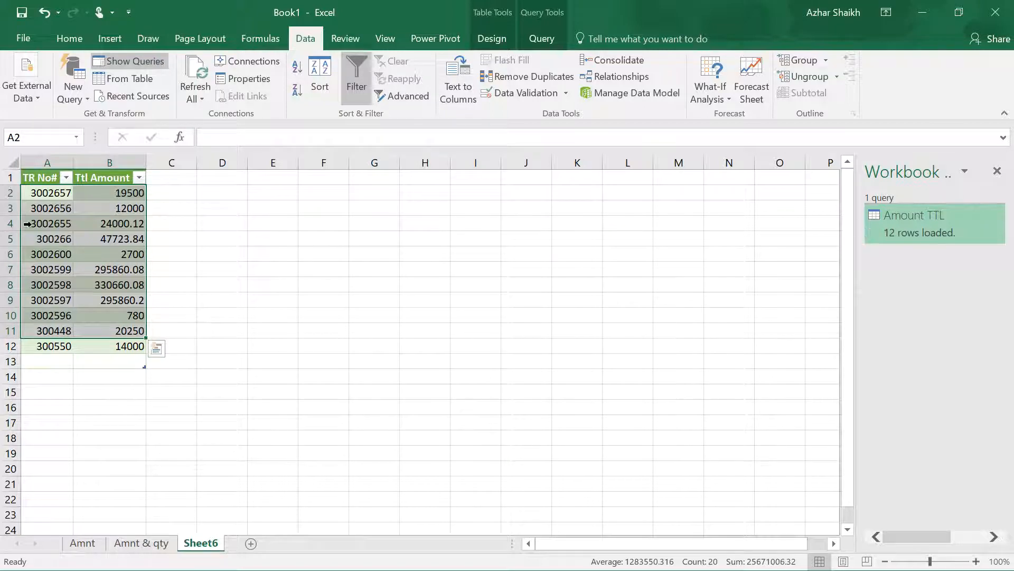
Open the Amount TTL query in the Query Editor, view its query dependencies, and close and load the query.
double_click(946, 228)
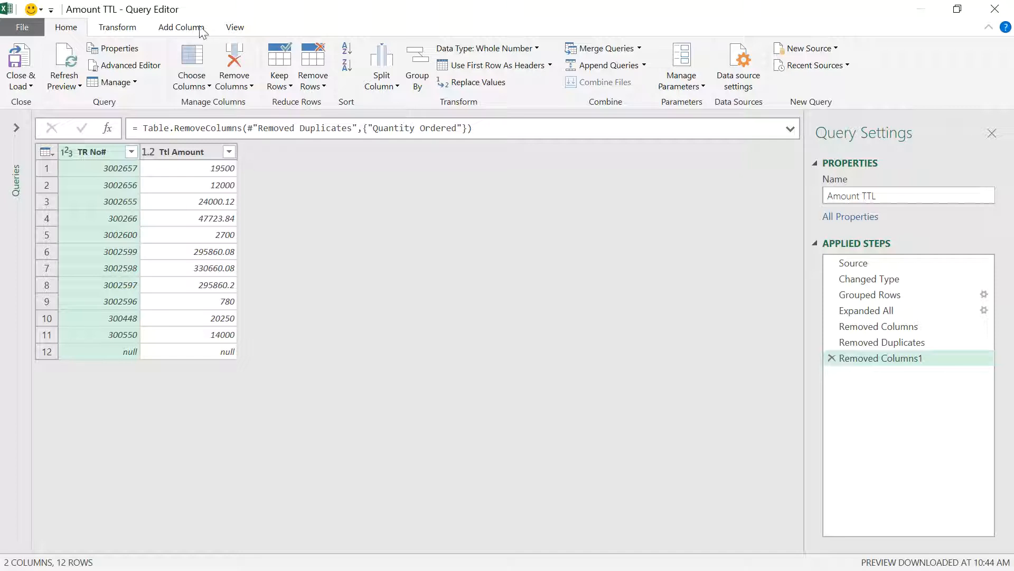
click(235, 27)
click(407, 87)
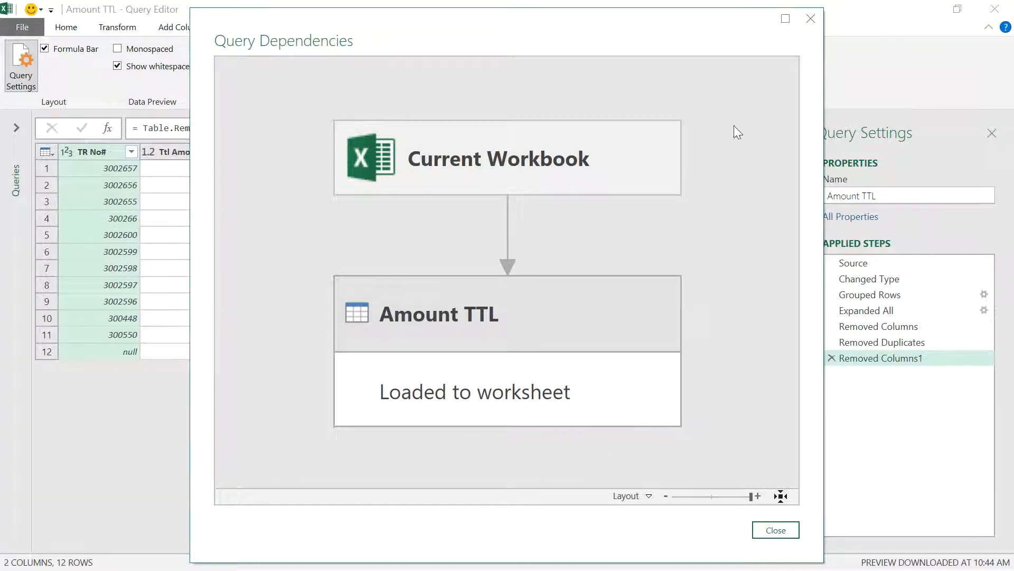
click(809, 20)
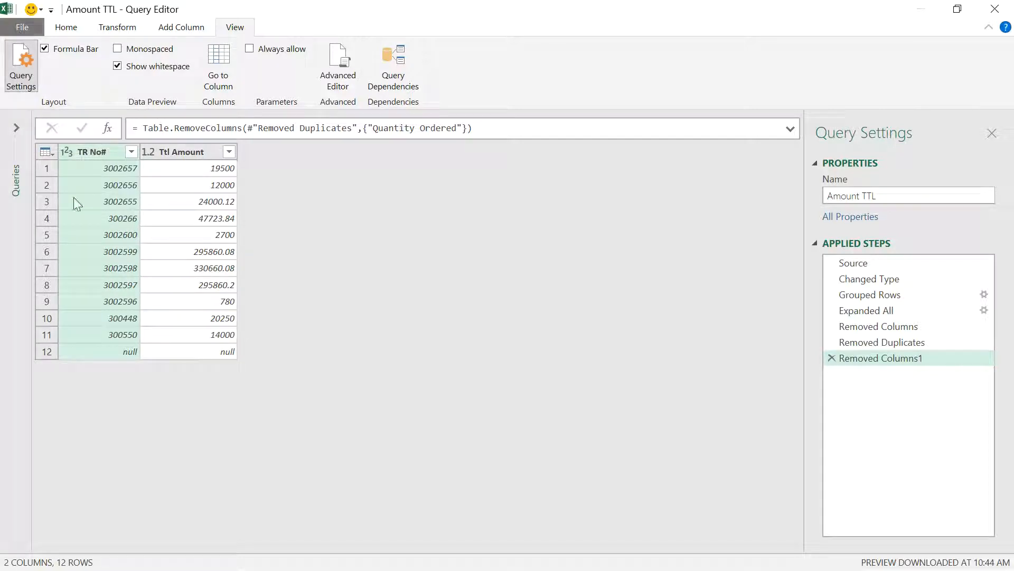
click(31, 27)
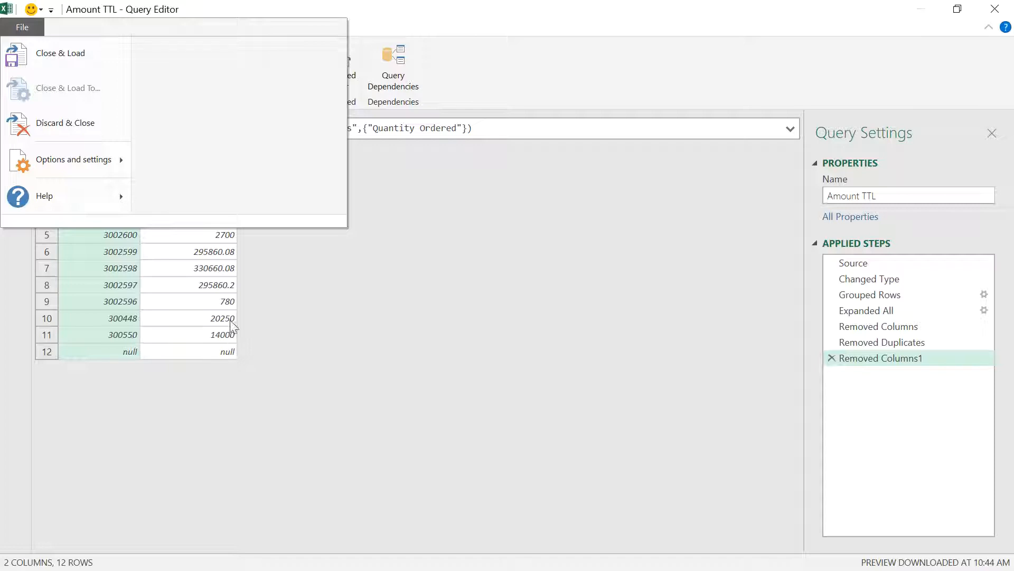
click(25, 66)
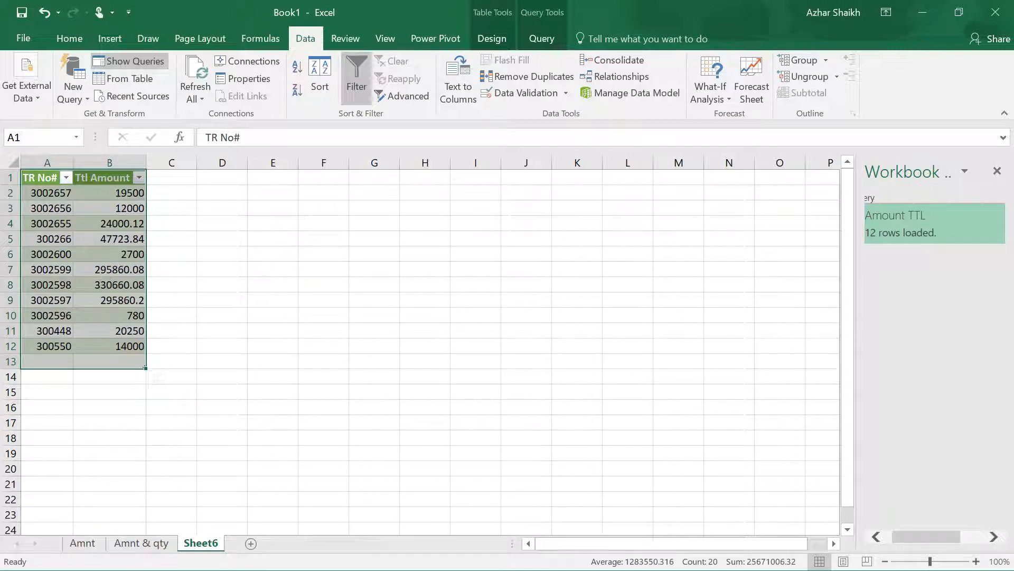
Examine the Quantity Ordered values for TR numbers 3002597 and 3002657 on the Amnt & qty sheet, and return to the totals on Sheet6.
click(133, 547)
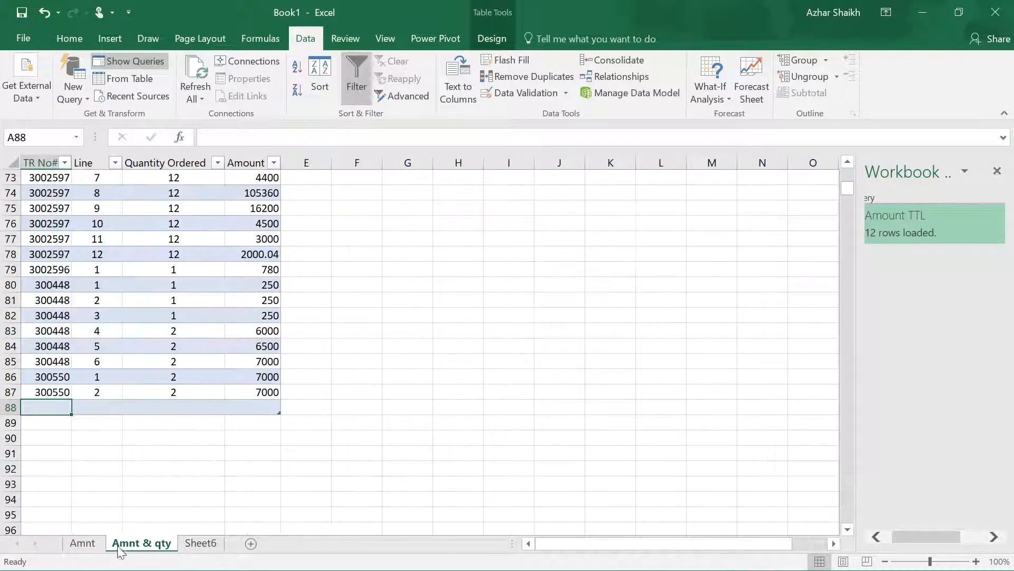
click(89, 544)
click(132, 546)
drag(53, 182, 56, 253)
drag(174, 179, 177, 259)
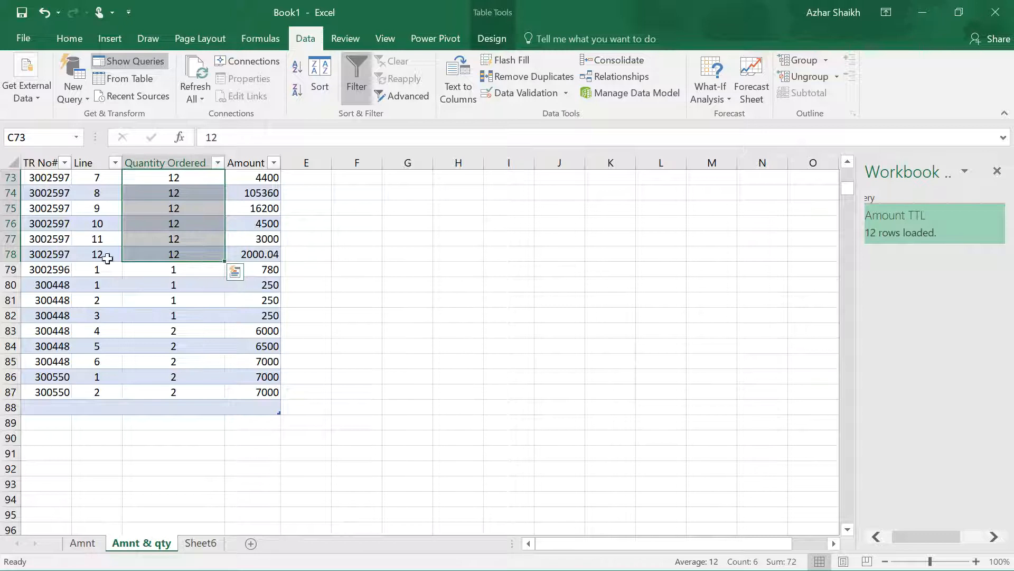
scroll(174, 244, up, 11)
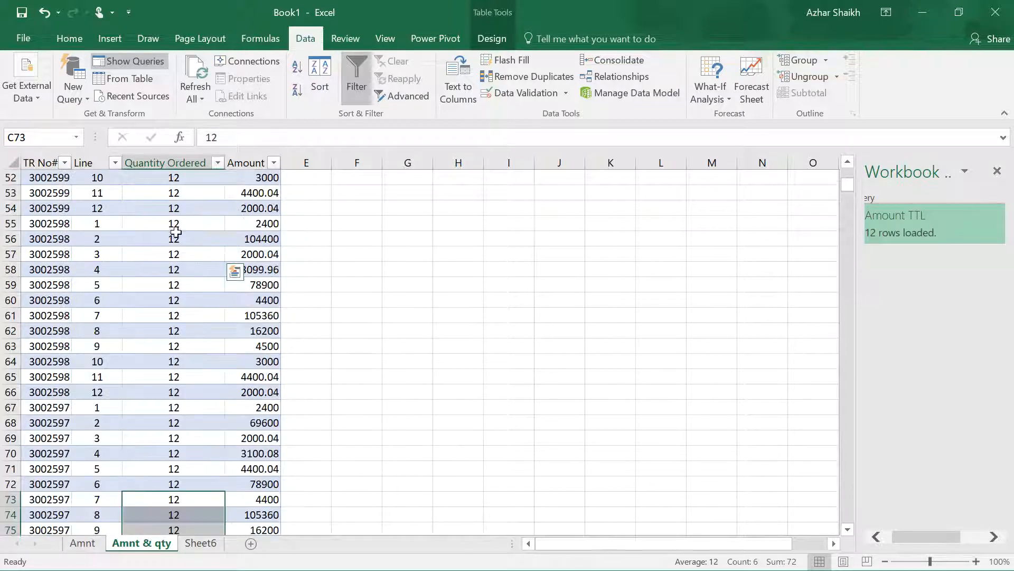
scroll(166, 234, up, 9)
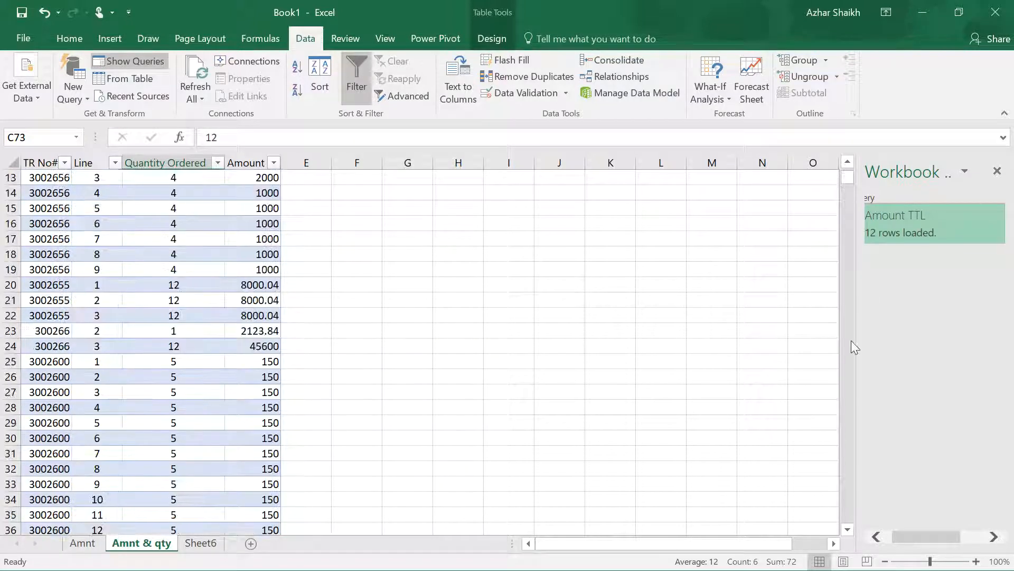
scroll(555, 249, up, 4)
drag(181, 193, 203, 322)
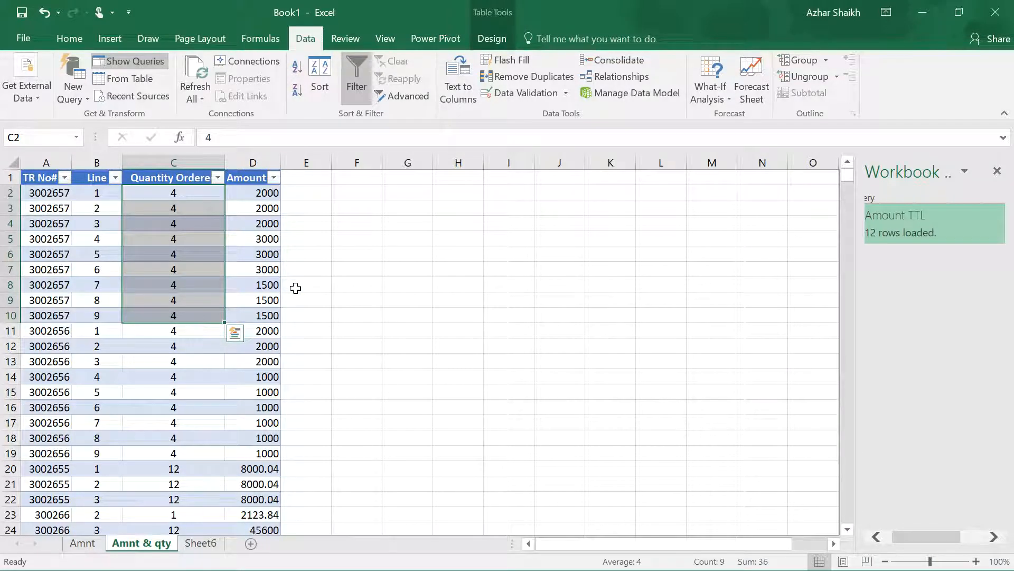
click(203, 544)
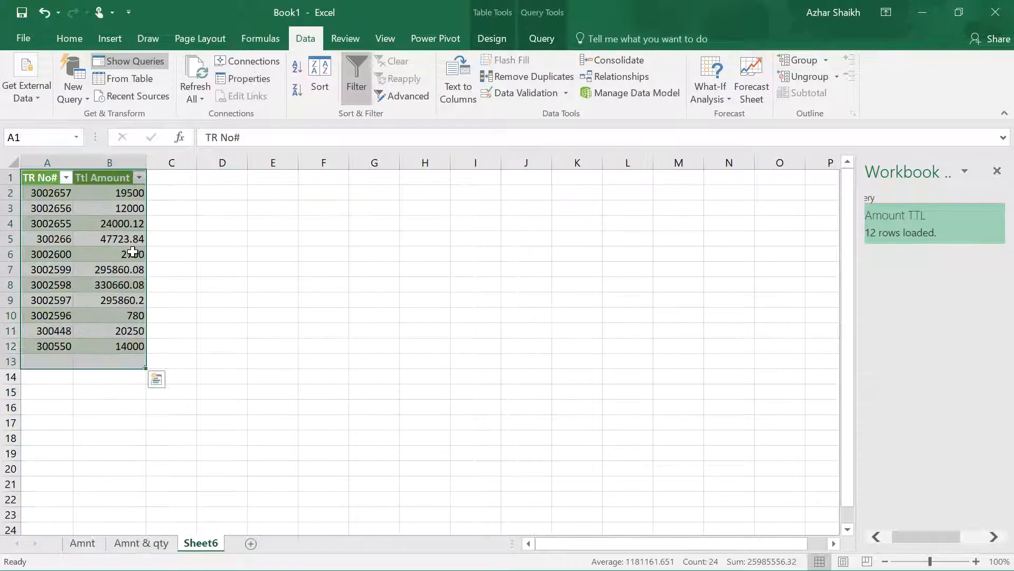